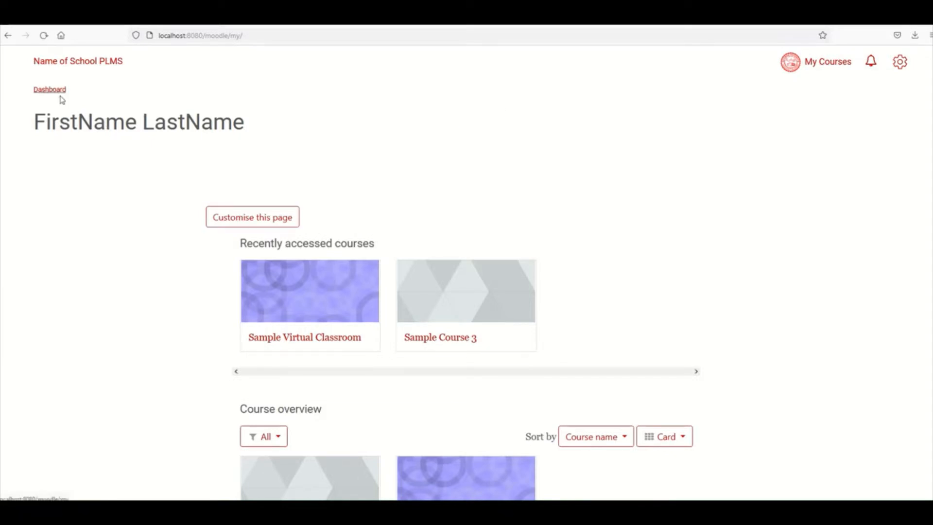
- Reload the Dashboard and open Snap under Site administration > Appearance > Themes
click(38, 93)
click(900, 65)
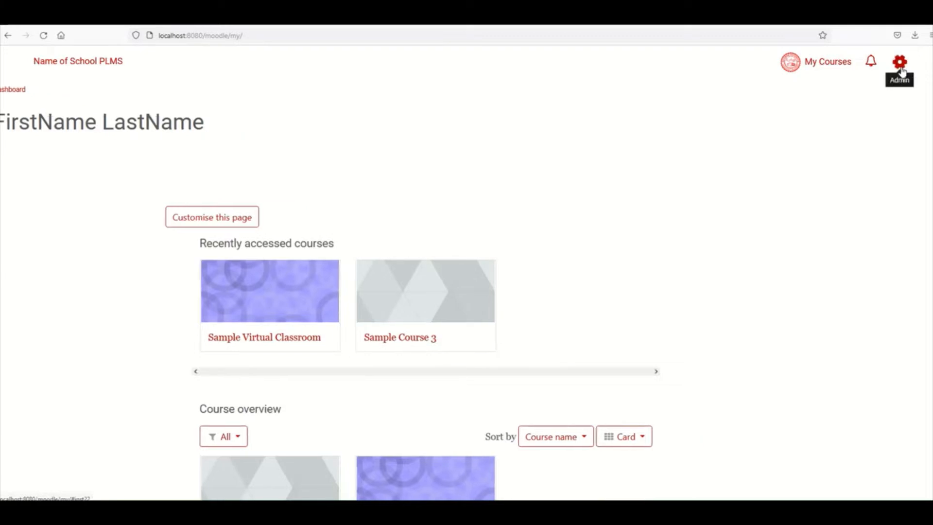
click(801, 100)
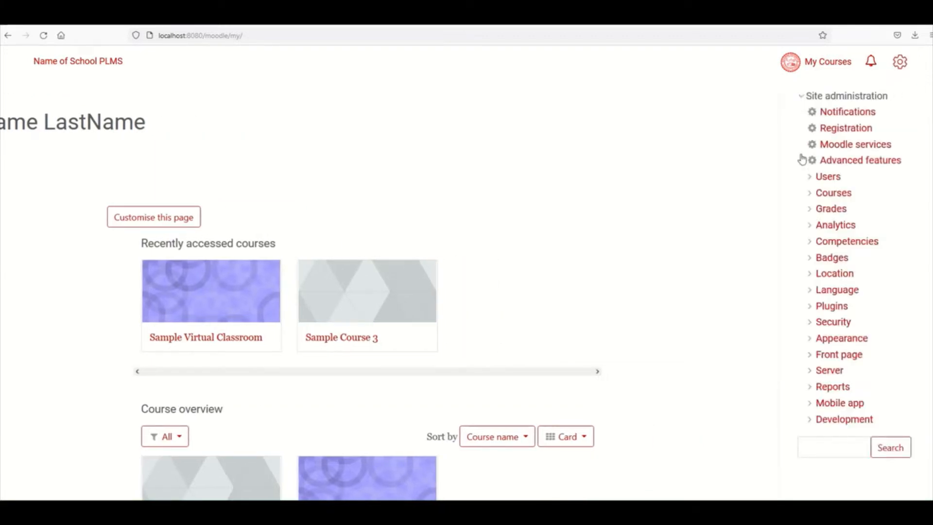
click(810, 340)
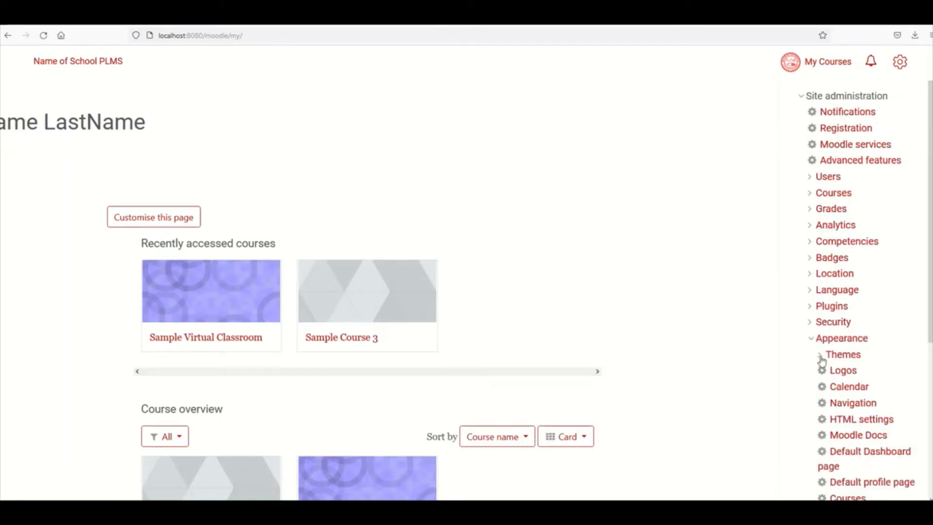
click(820, 357)
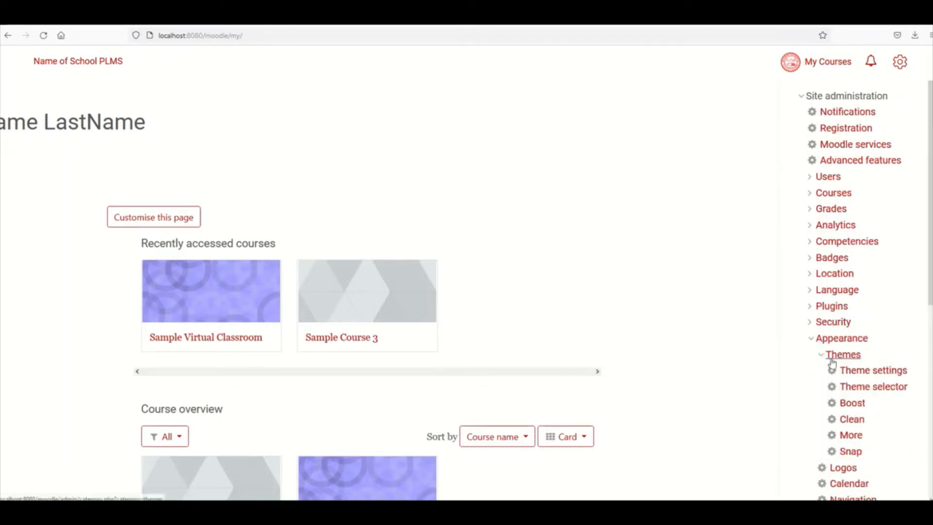
click(852, 453)
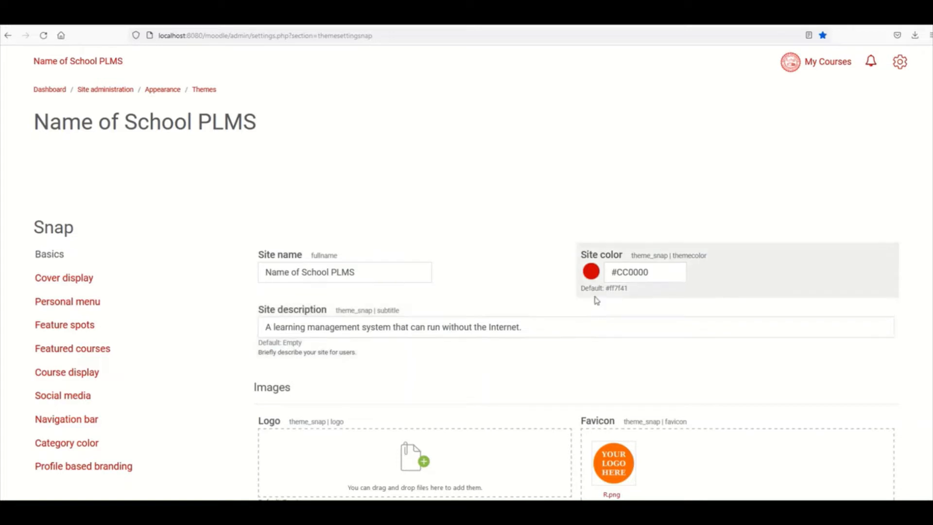
- Scroll through the Snap Basics section to review the site name, colour, description and favicon
scroll(551, 297, down, 2)
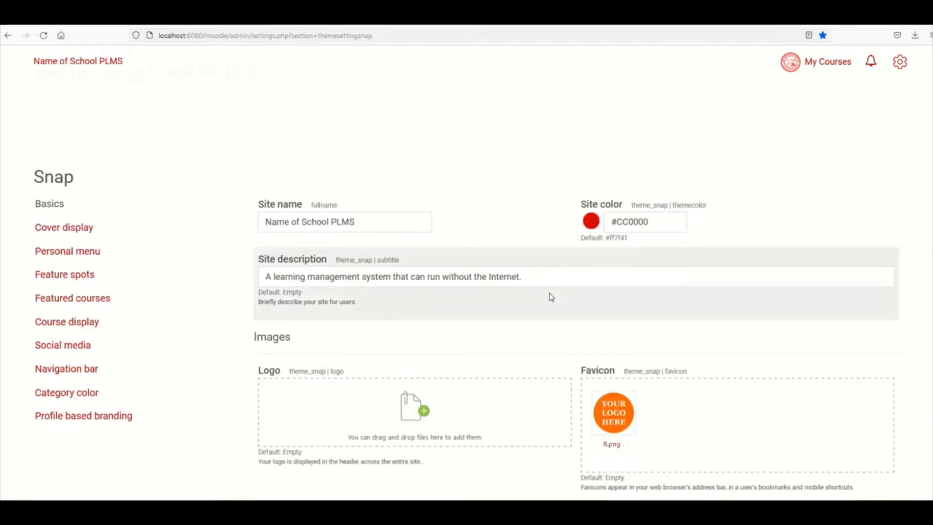
scroll(551, 297, up, 2)
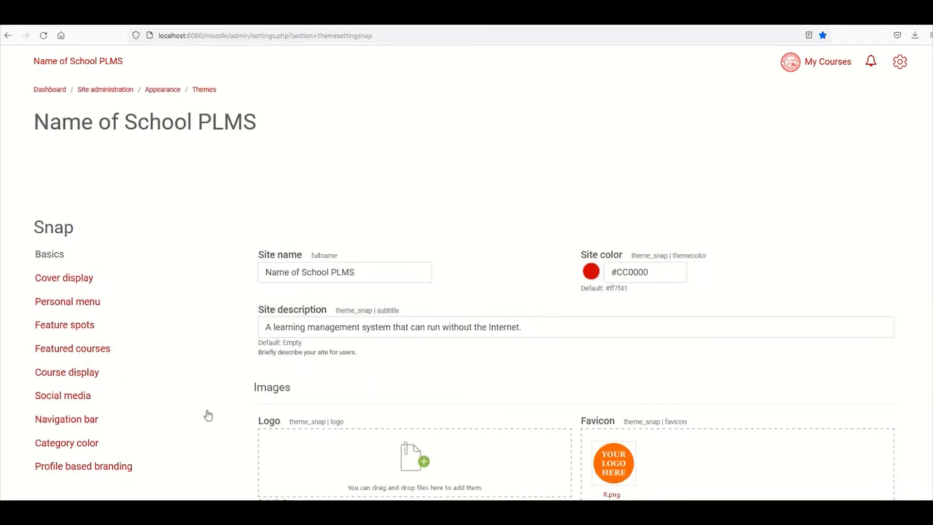
scroll(509, 312, down, 2)
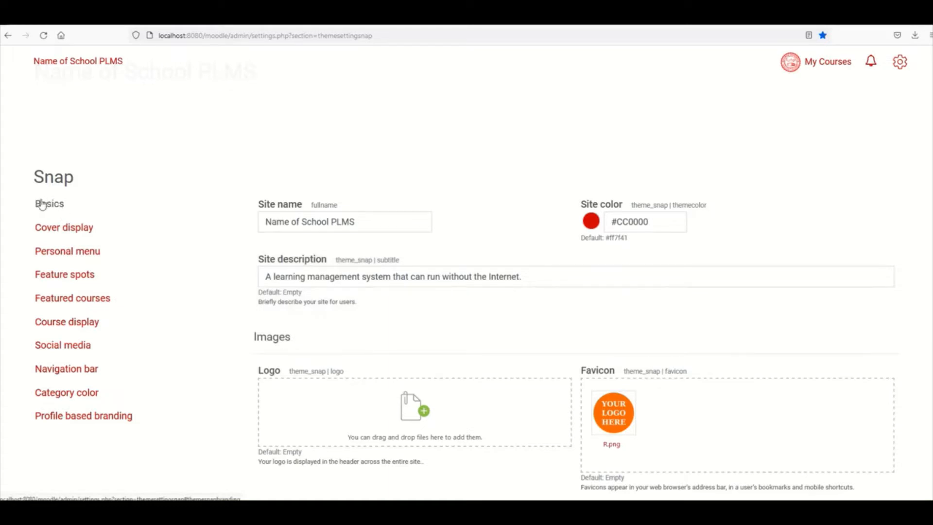
click(274, 218)
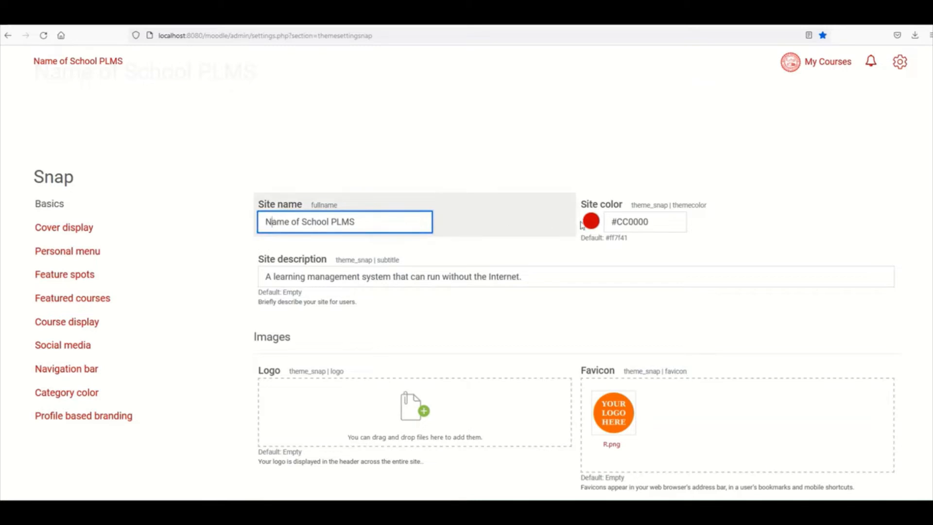
click(654, 221)
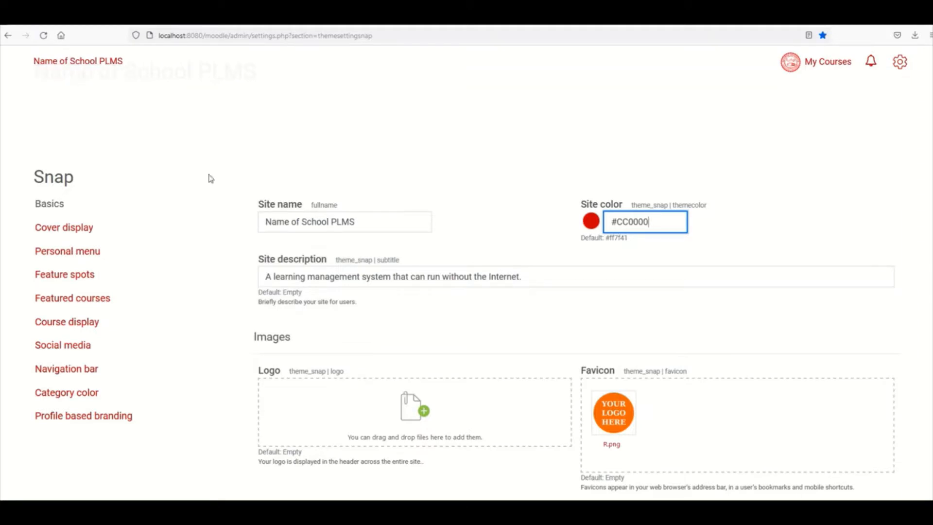
click(274, 278)
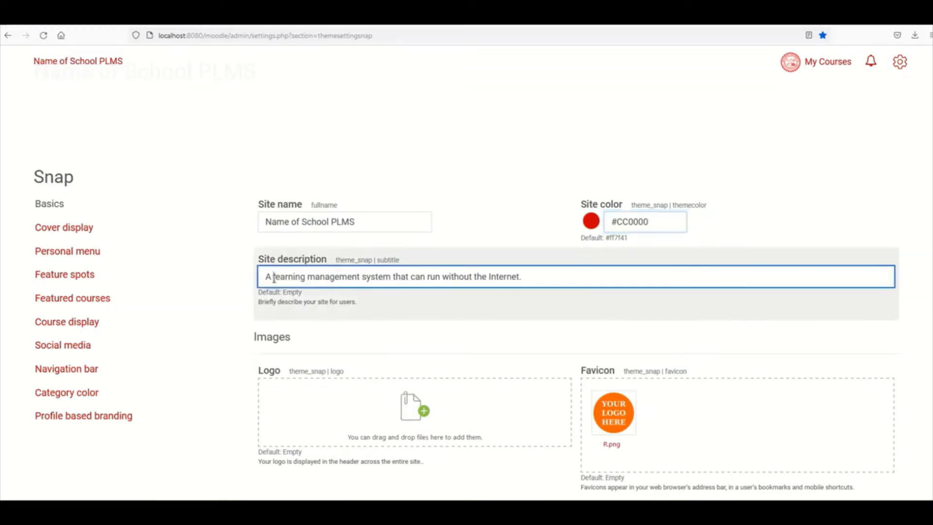
drag(544, 280, 265, 278)
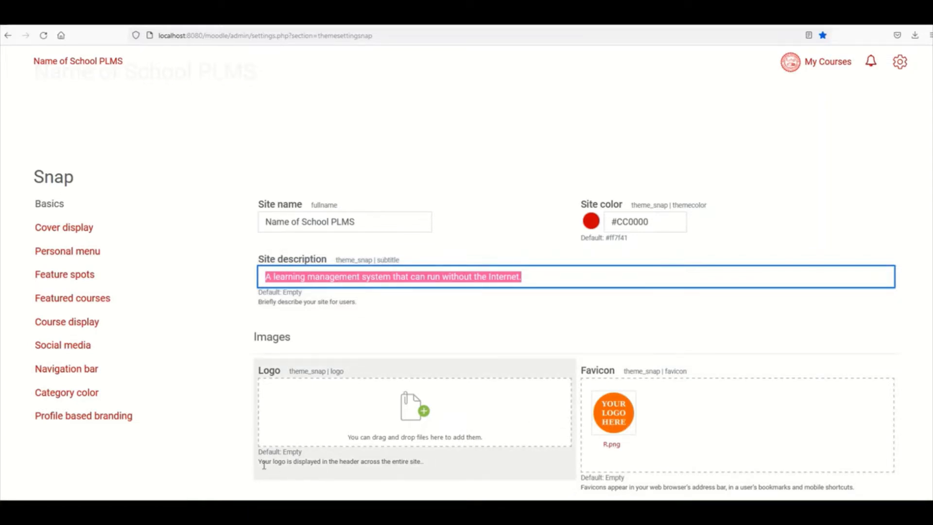
drag(262, 464, 421, 460)
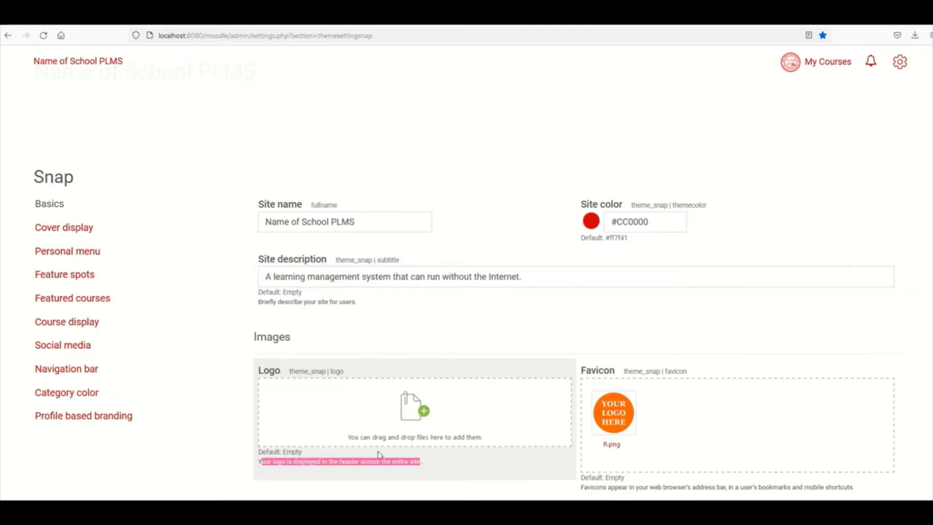
click(359, 219)
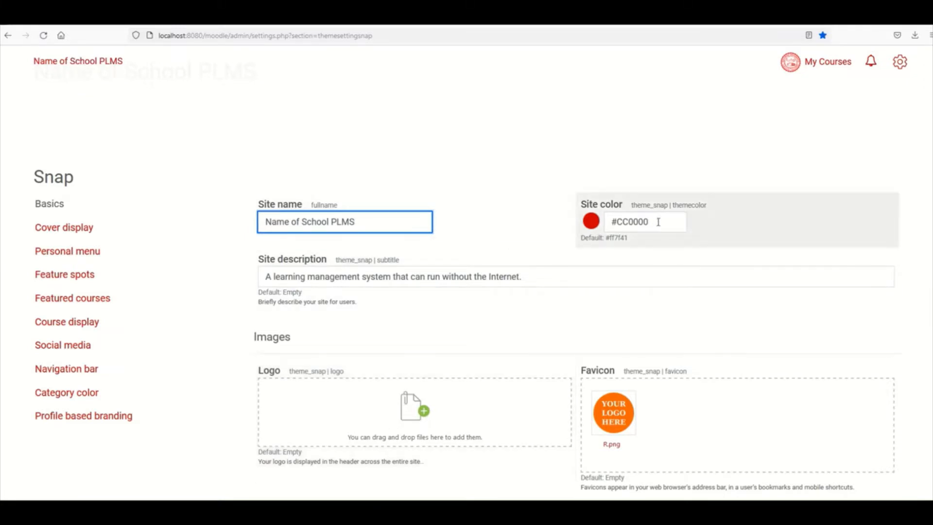
drag(658, 222, 619, 223)
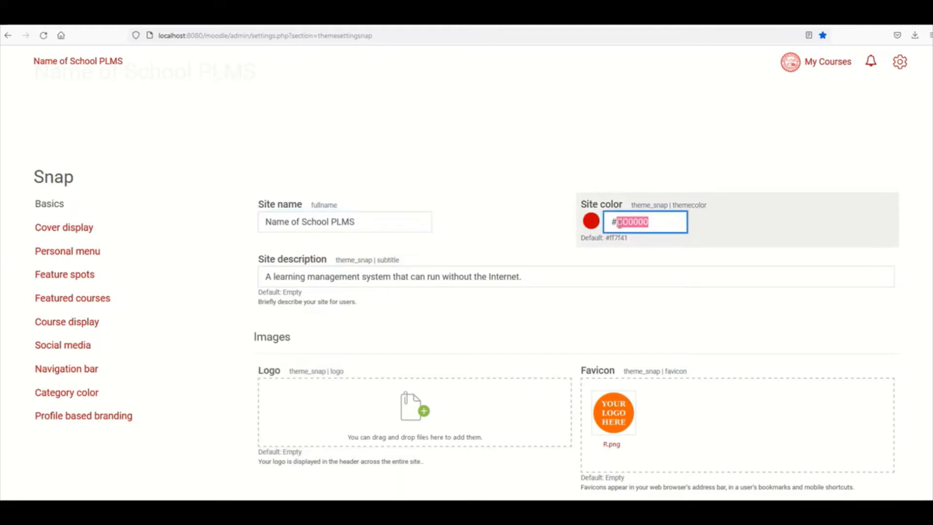
click(658, 223)
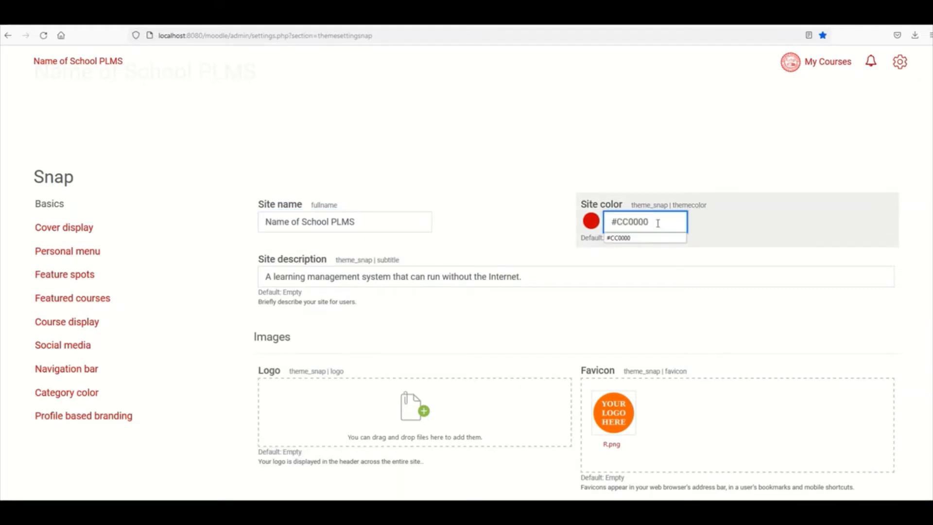
click(658, 223)
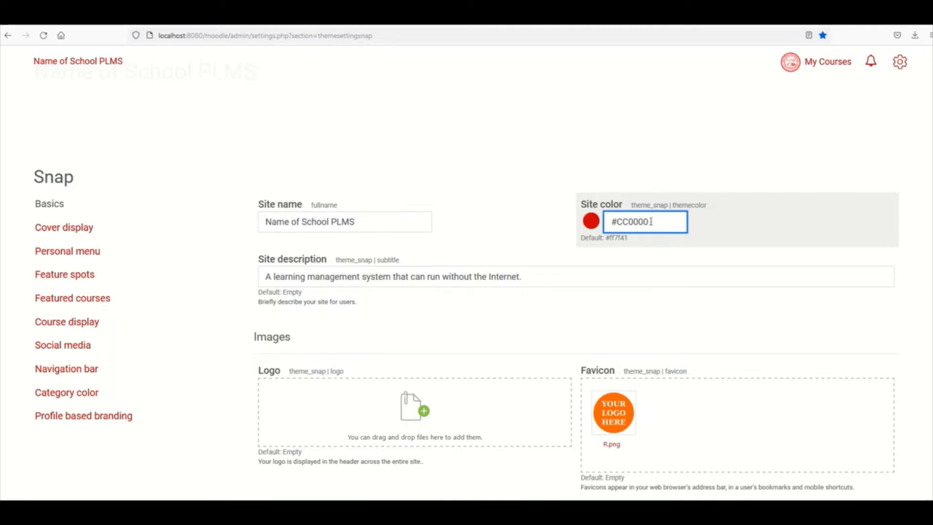
drag(657, 222, 616, 222)
click(491, 25)
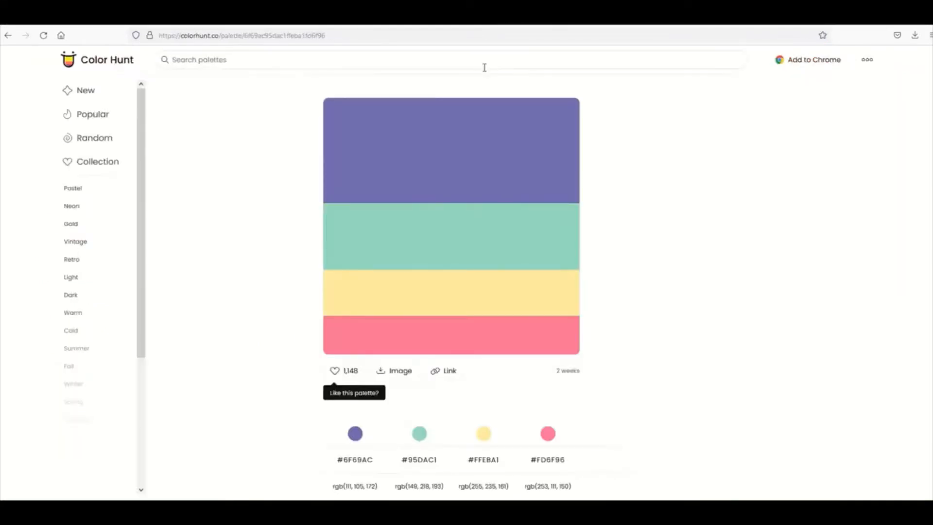
click(7, 36)
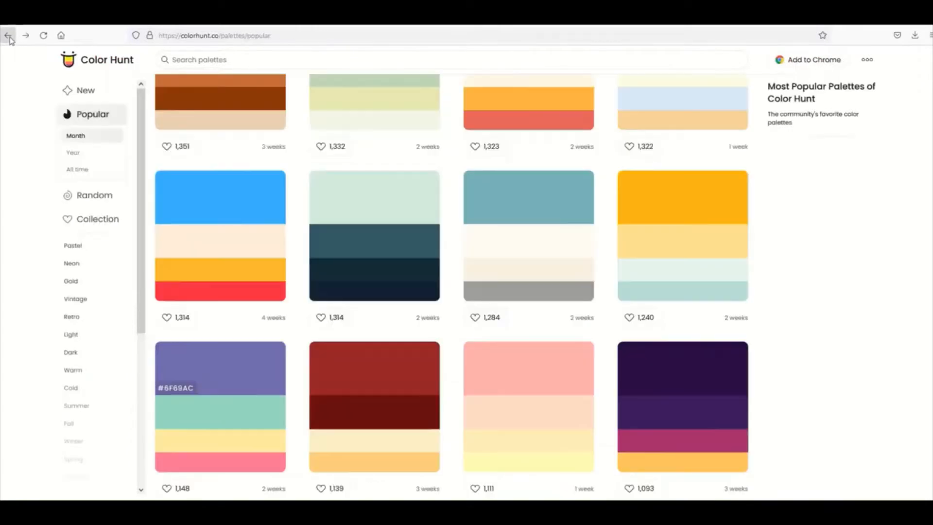
scroll(268, 127, up, 4)
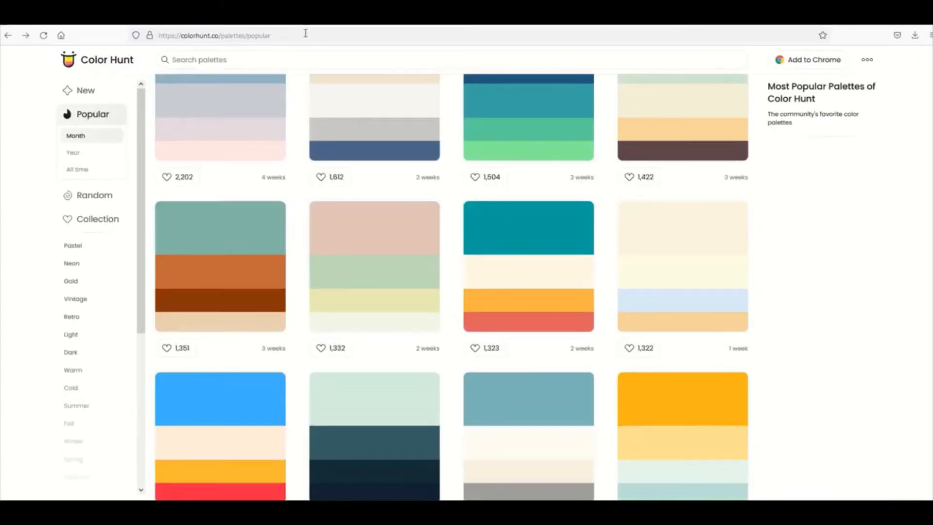
click(391, 27)
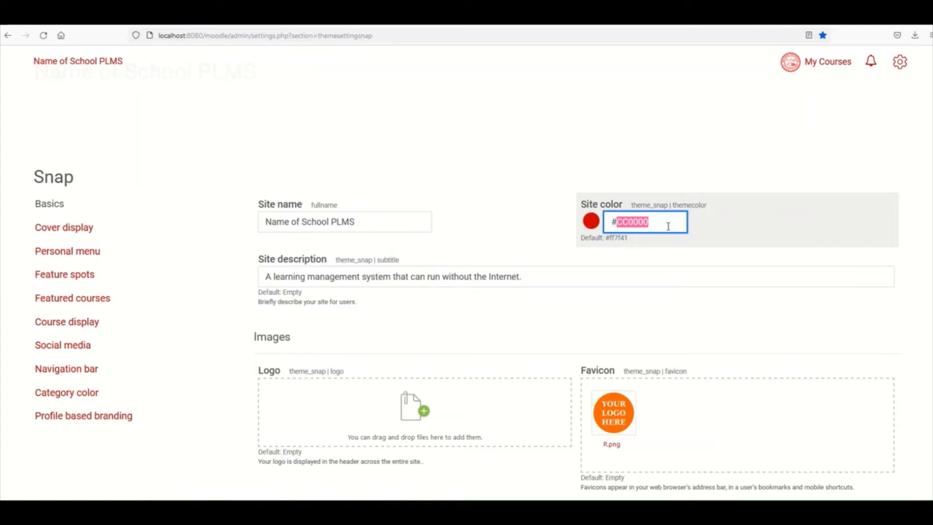
click(509, 26)
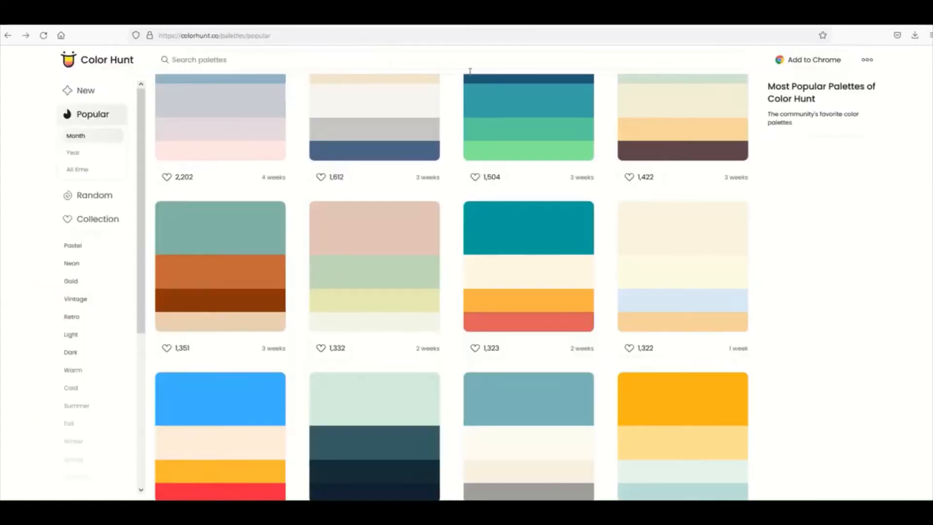
scroll(421, 199, up, 1)
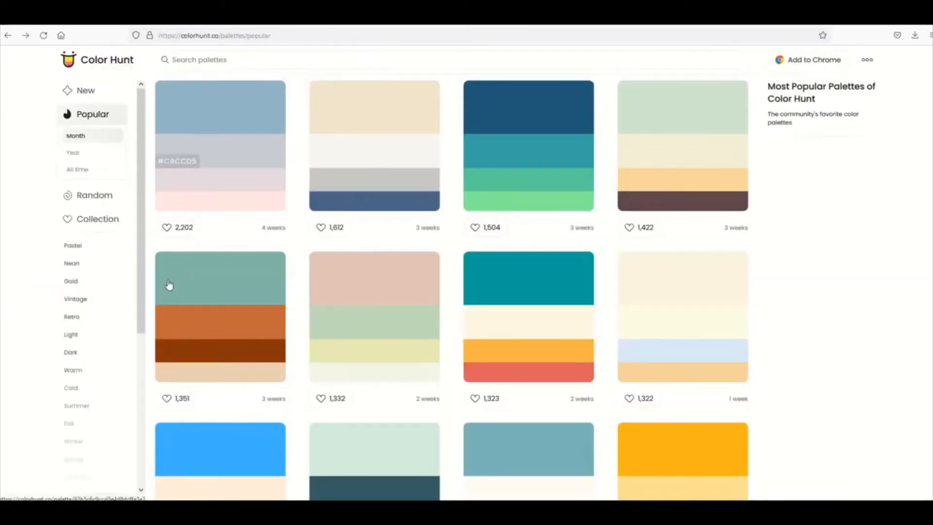
click(362, 24)
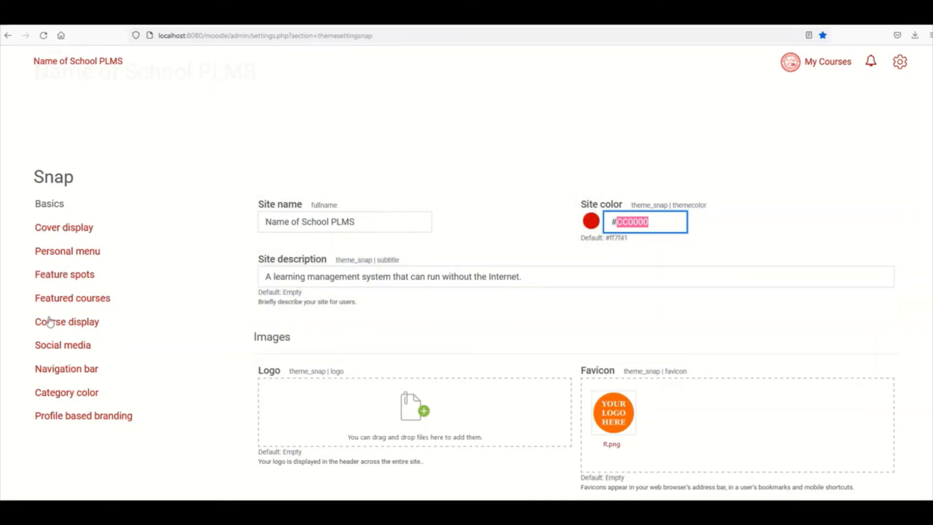
scroll(67, 343, down, 1)
scroll(68, 343, down, 5)
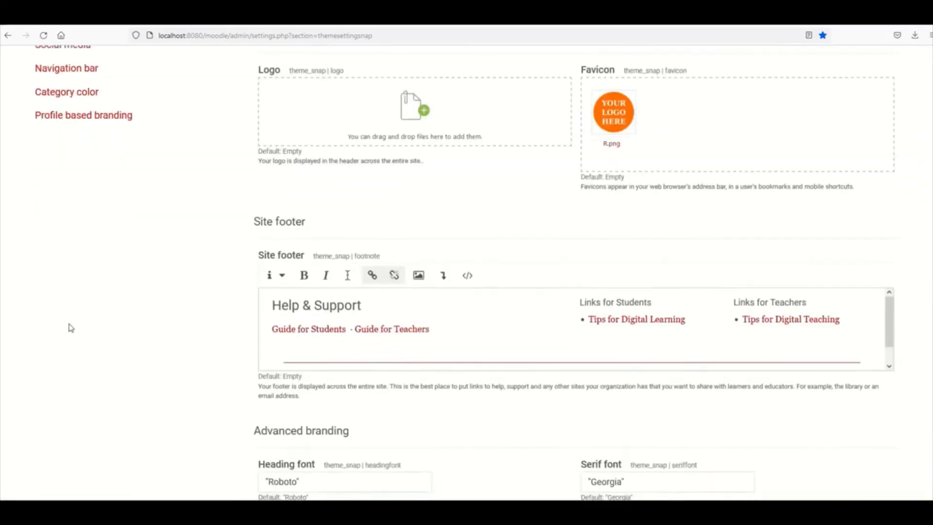
scroll(68, 327, up, 7)
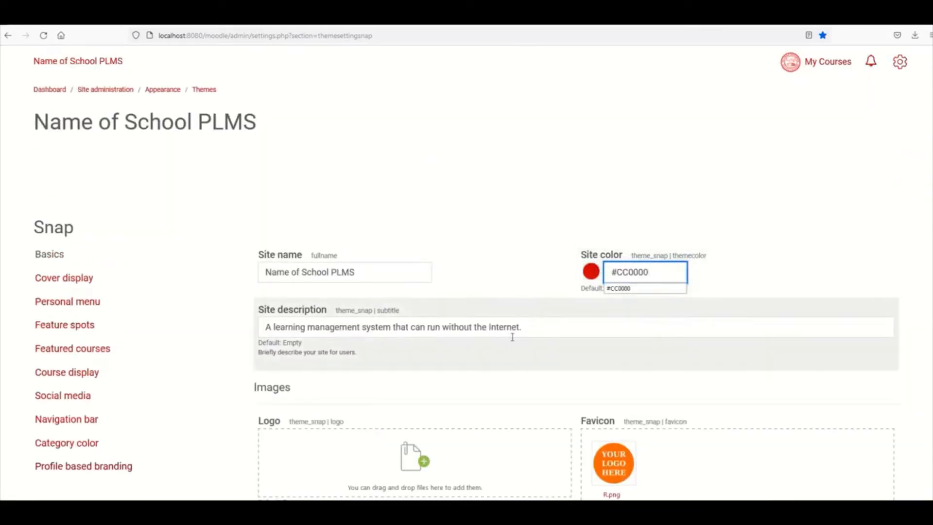
scroll(510, 337, down, 1)
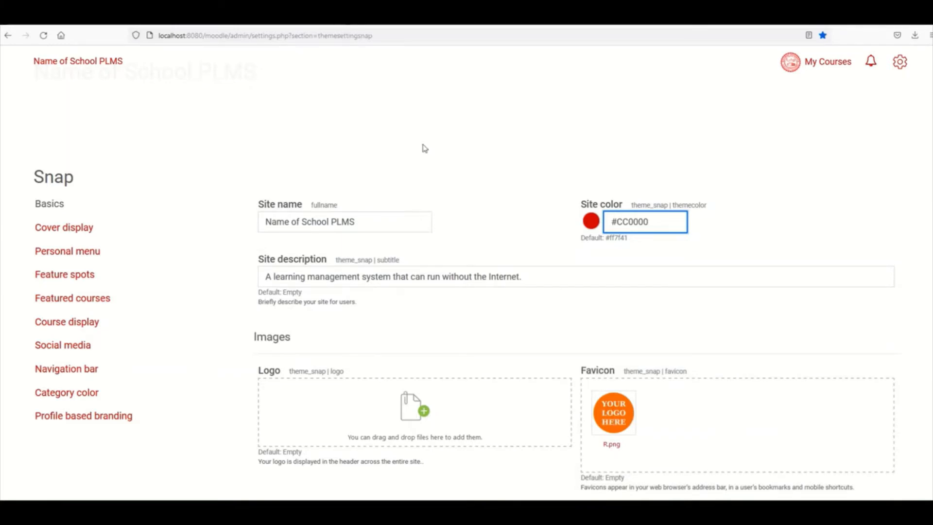
- Scroll to the Site footer editor and open its 'Guide for Students' link in a new tab
scroll(646, 372, down, 1)
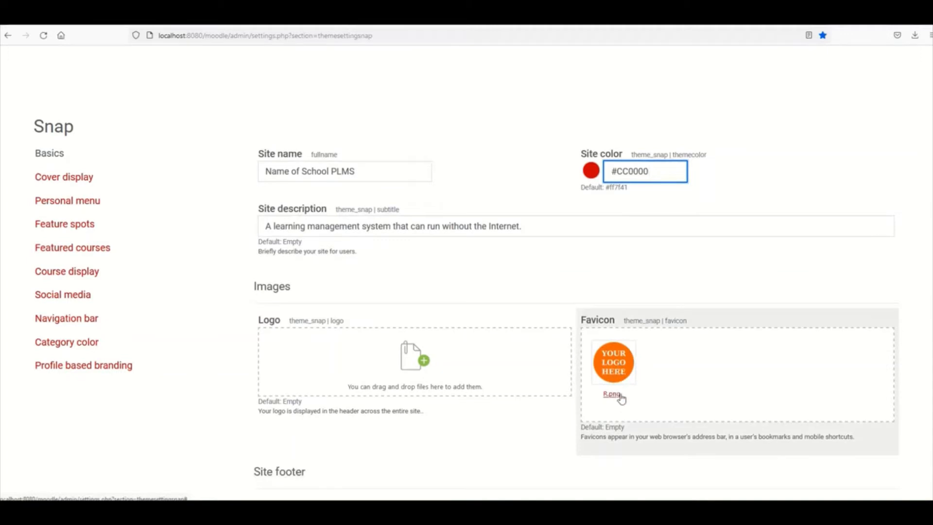
scroll(617, 396, down, 1)
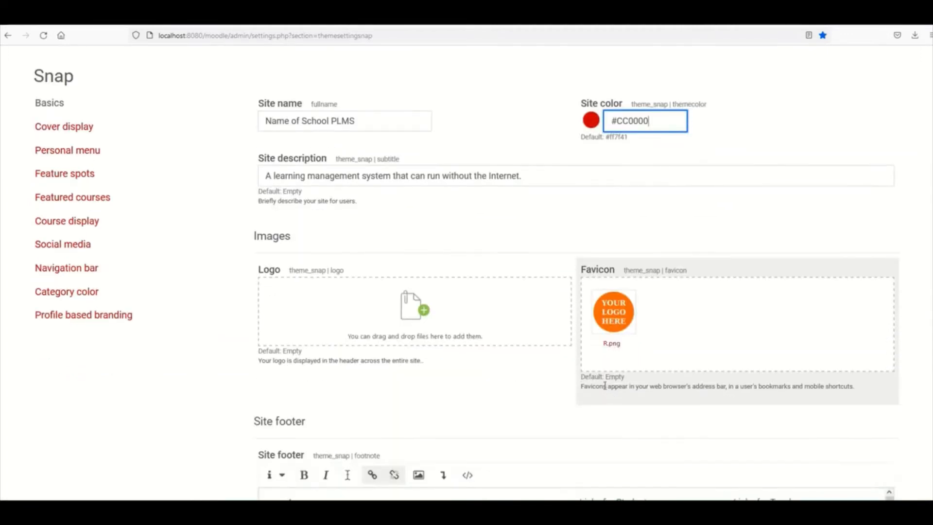
scroll(602, 385, down, 3)
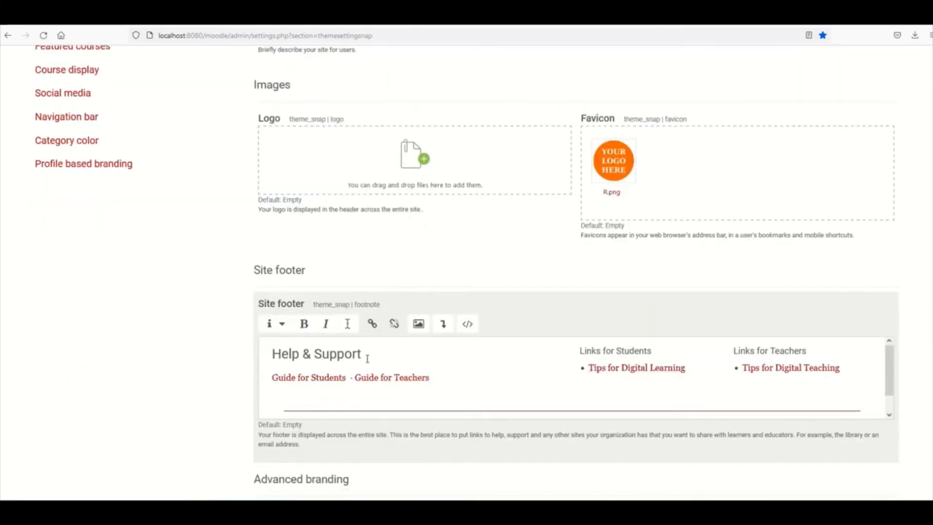
scroll(367, 359, down, 1)
scroll(336, 378, up, 1)
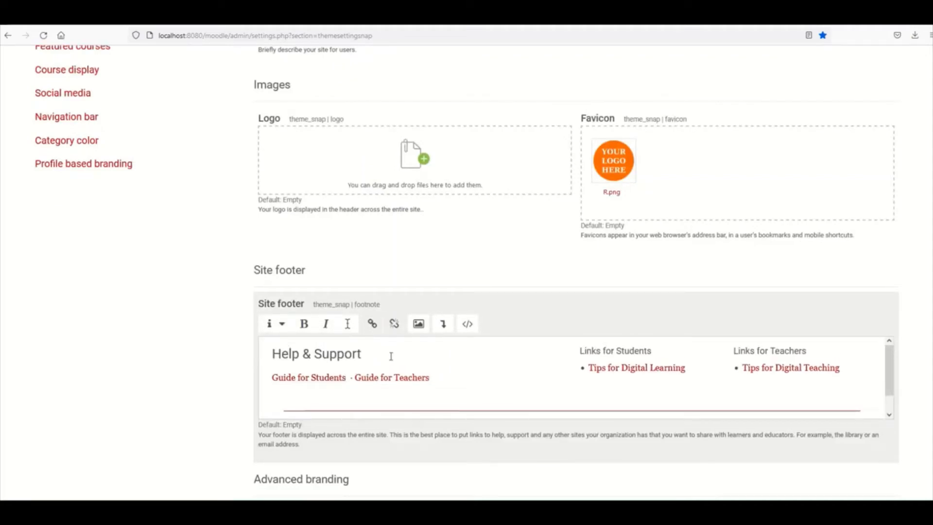
click(391, 356)
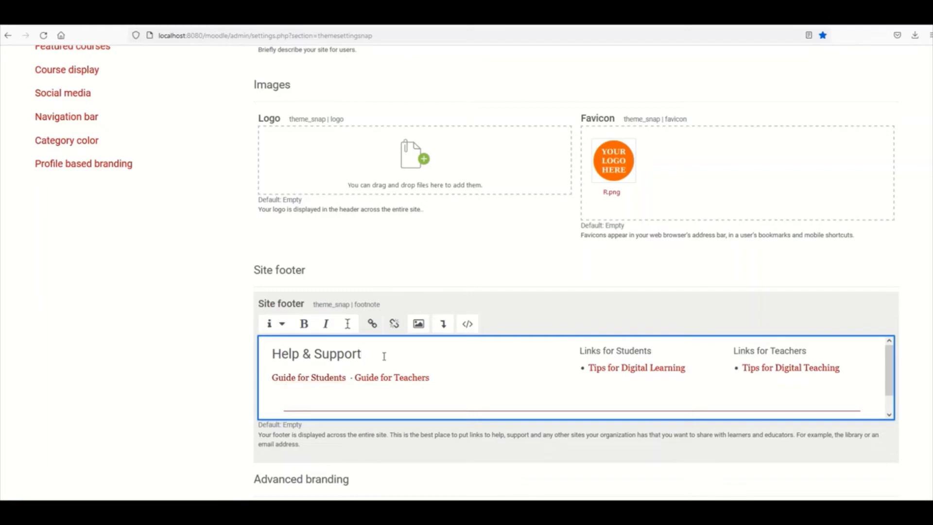
right_click(323, 375)
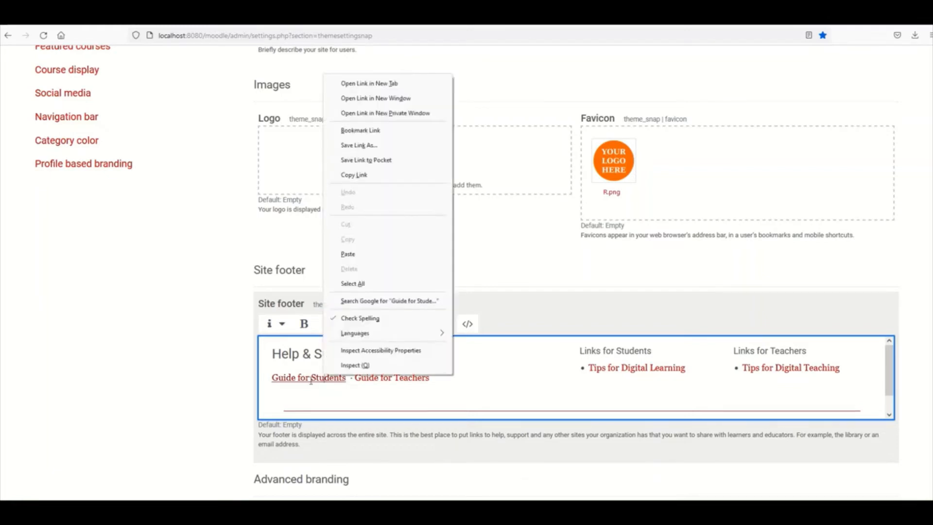
click(370, 83)
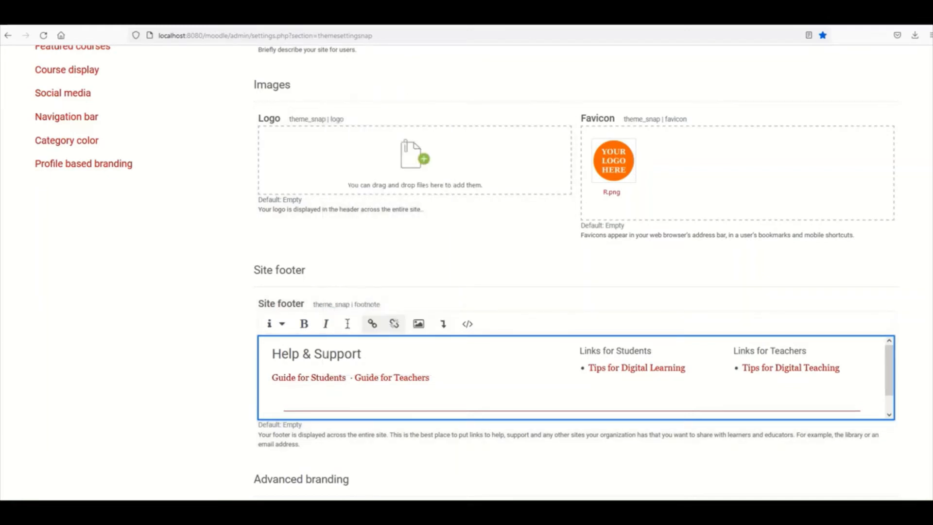
click(495, 17)
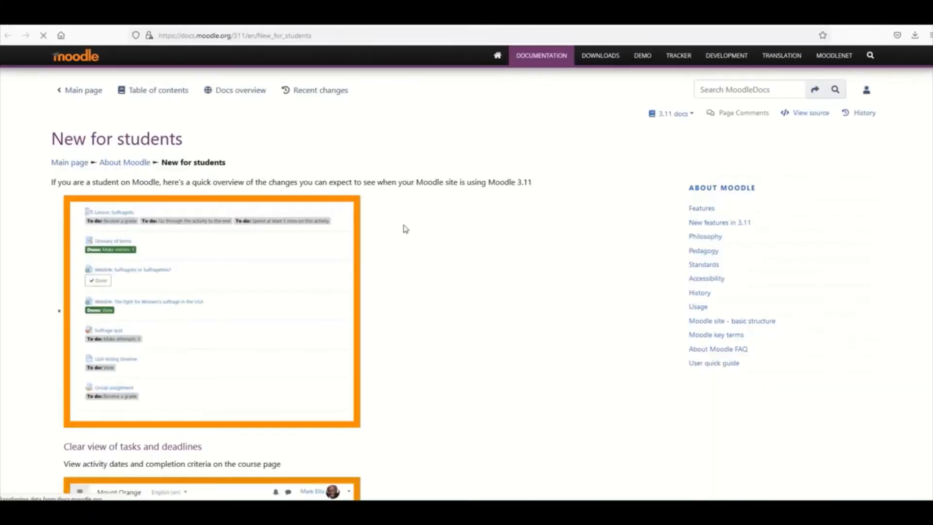
- Return from the 'New for students' docs page to the Snap theme settings tab
click(394, 17)
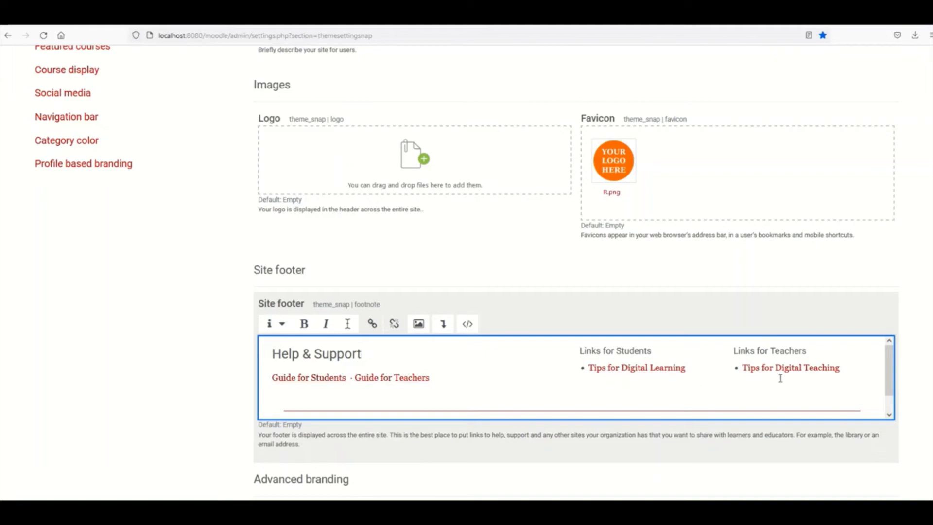
scroll(427, 372, down, 5)
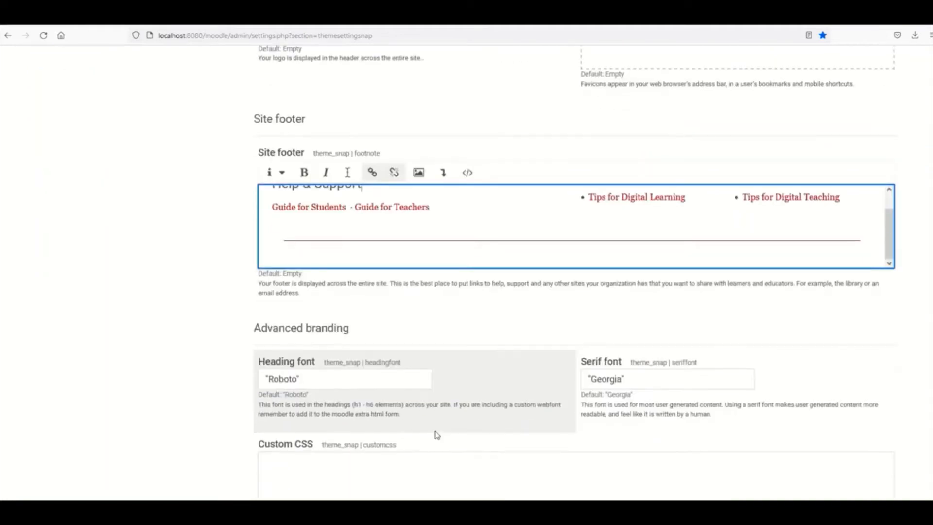
scroll(436, 430, down, 2)
scroll(438, 427, down, 2)
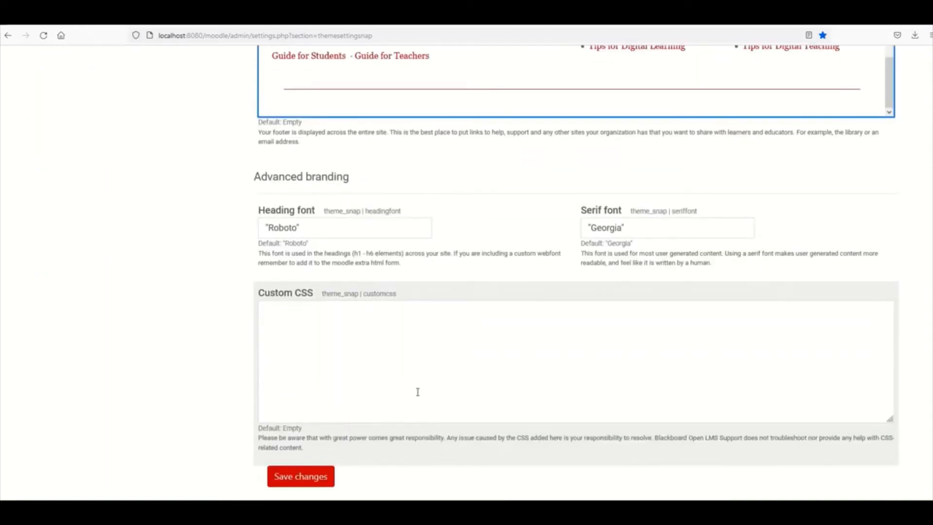
click(320, 230)
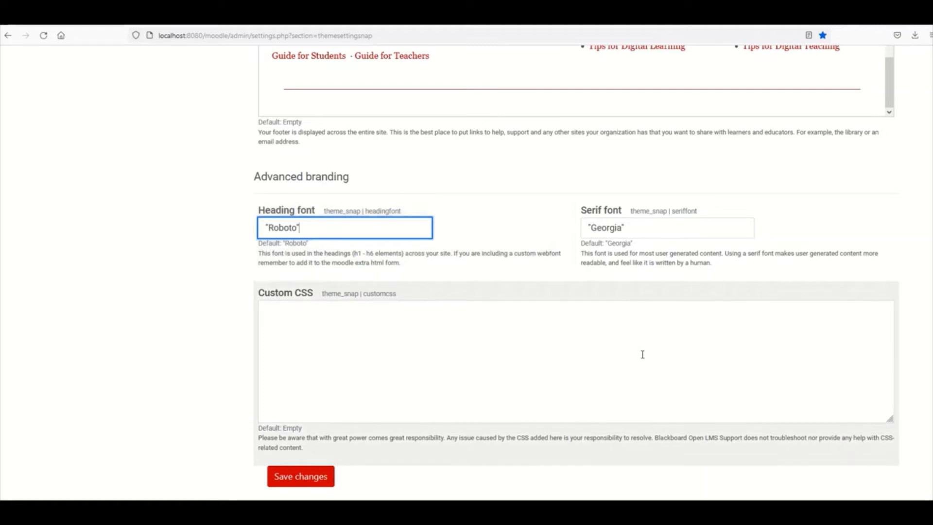
click(642, 354)
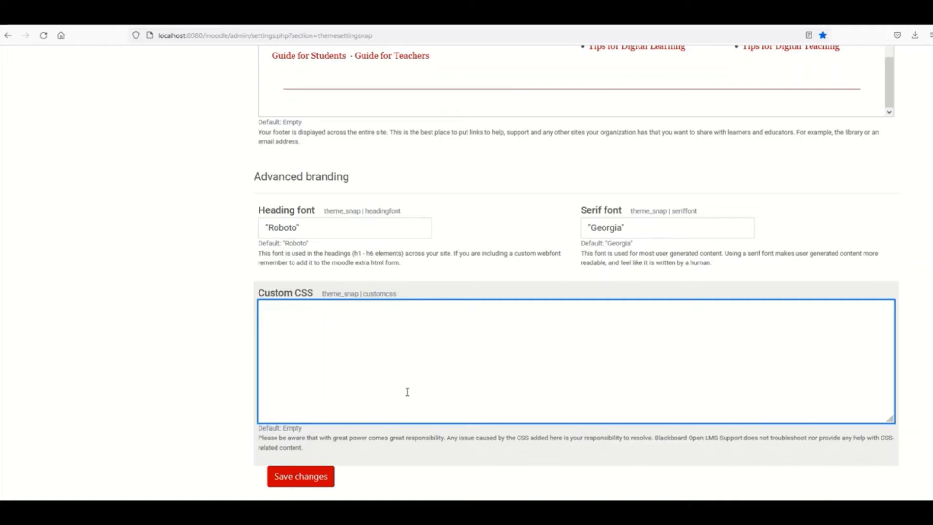
- Go to the Dashboard, then reopen Snap via Site administration > Appearance > Themes
scroll(407, 394, up, 15)
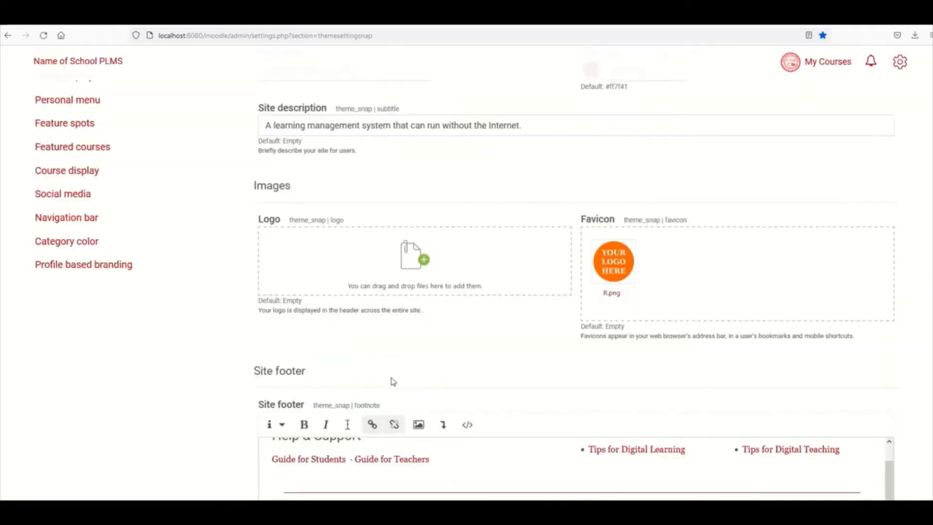
scroll(393, 382, up, 5)
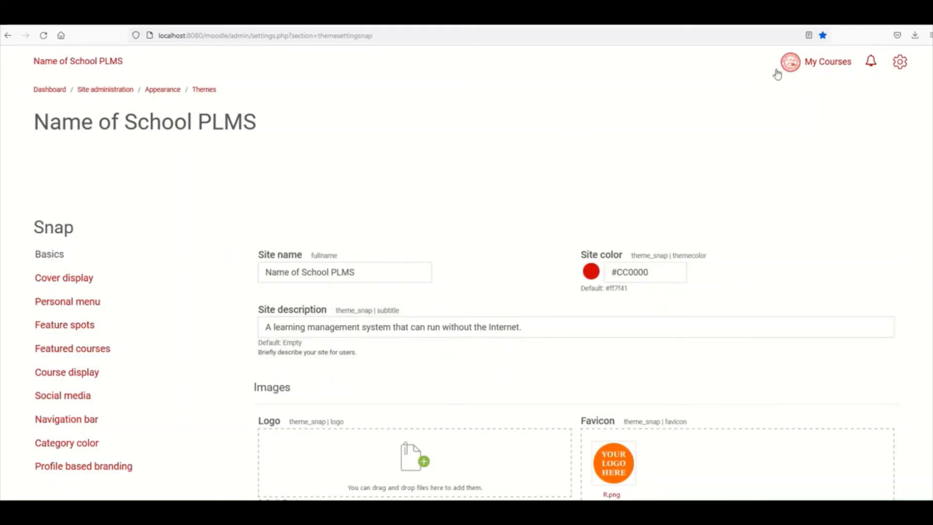
click(50, 90)
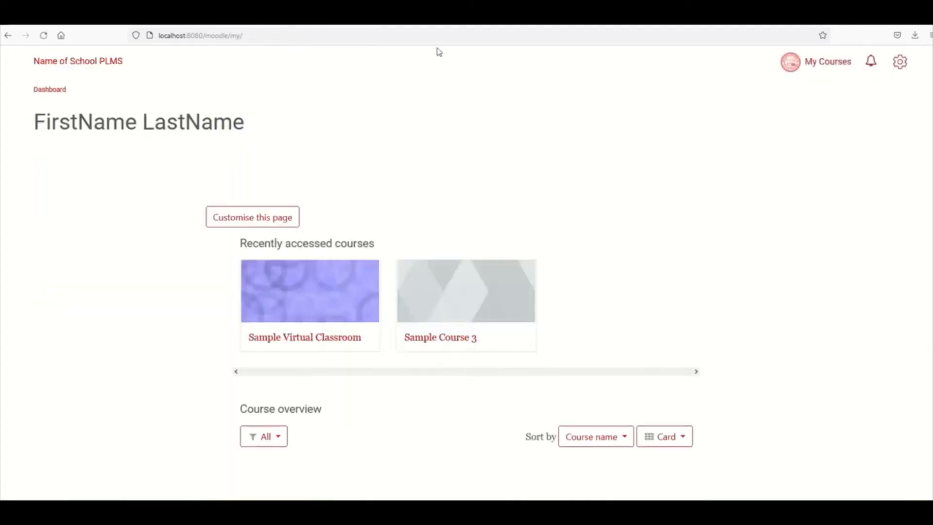
click(900, 62)
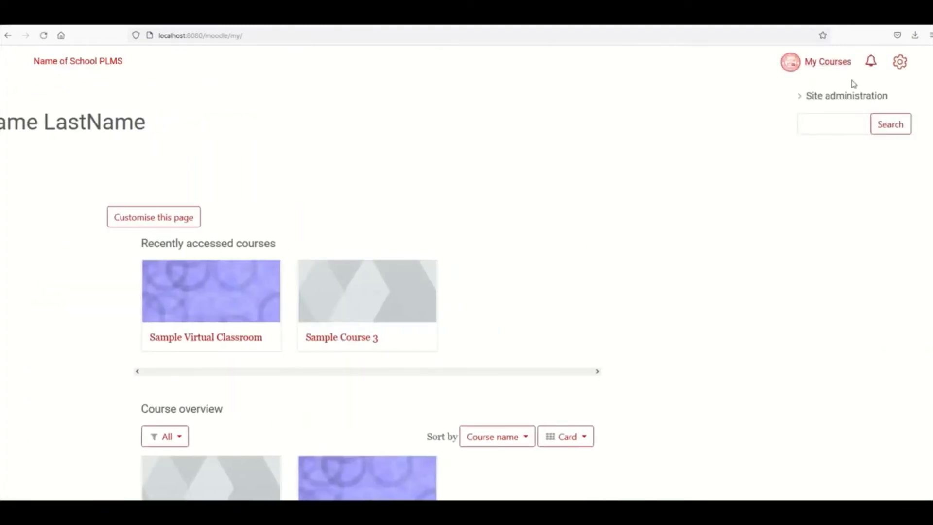
click(801, 97)
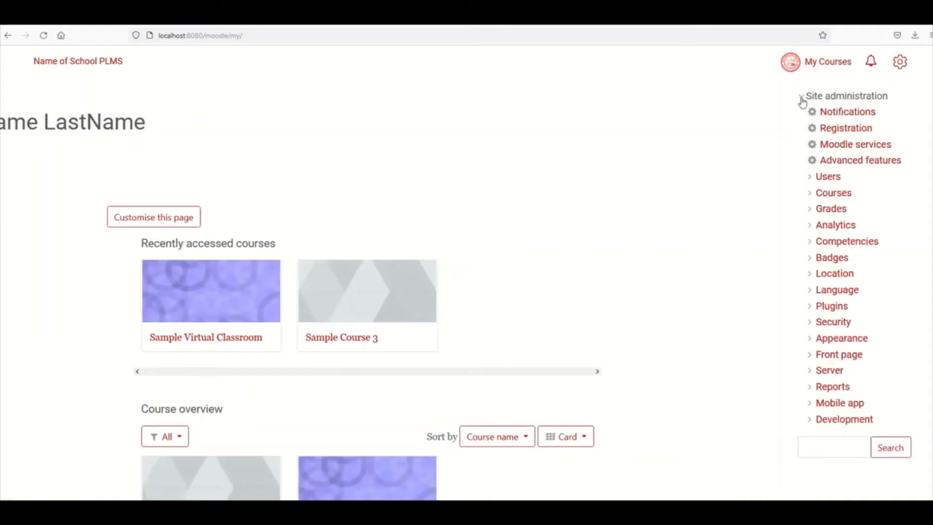
click(813, 342)
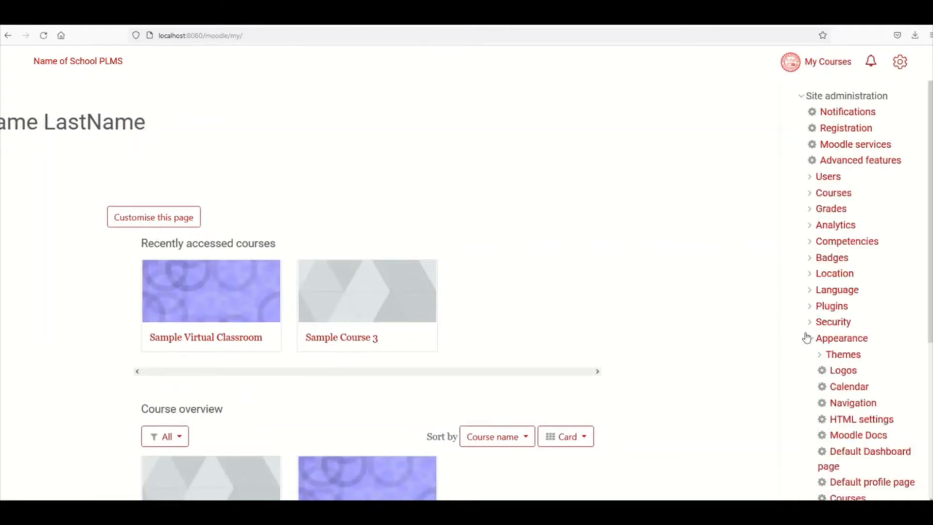
click(821, 357)
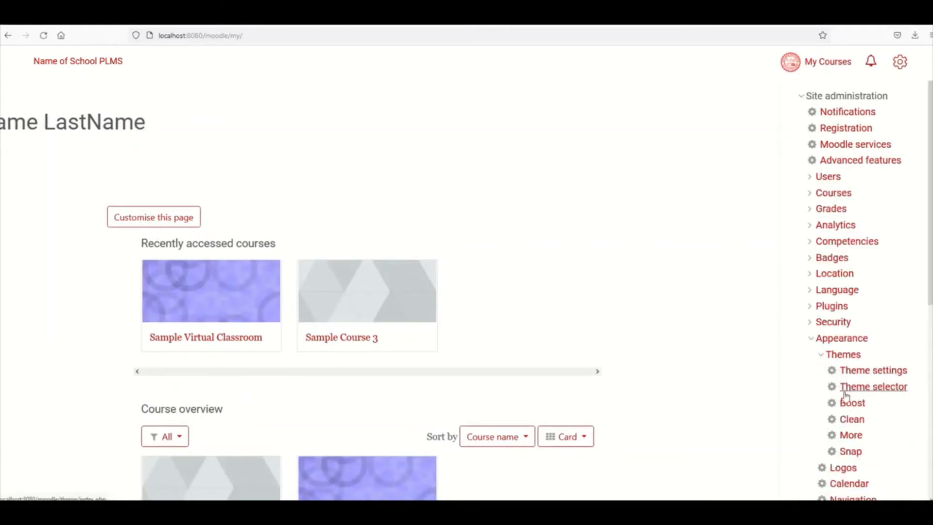
click(850, 451)
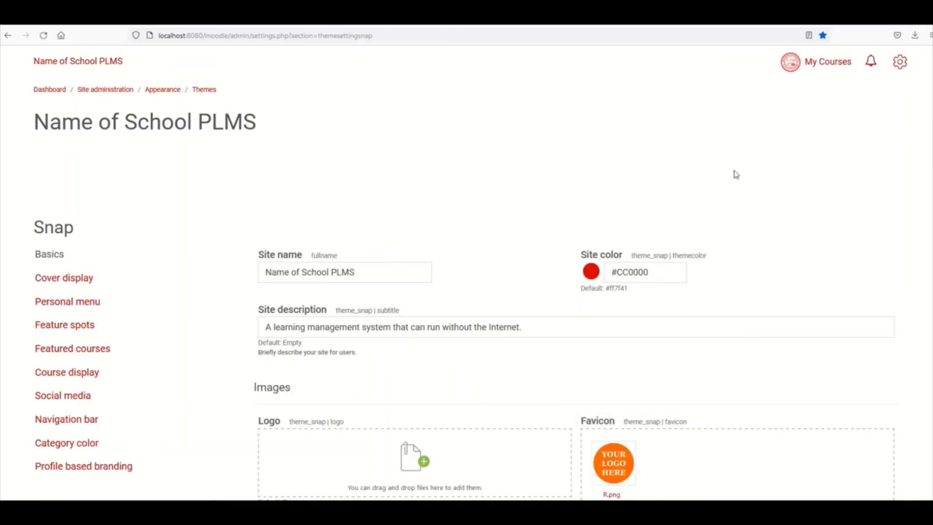
- Review the Basics settings: site name, #CC0000 site colour, description and favicon R.png
scroll(648, 168, down, 3)
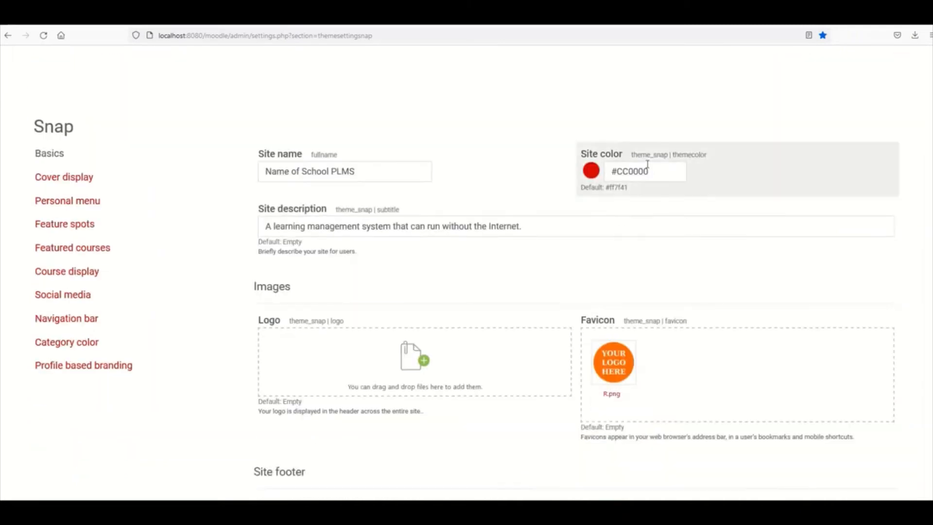
scroll(648, 166, up, 3)
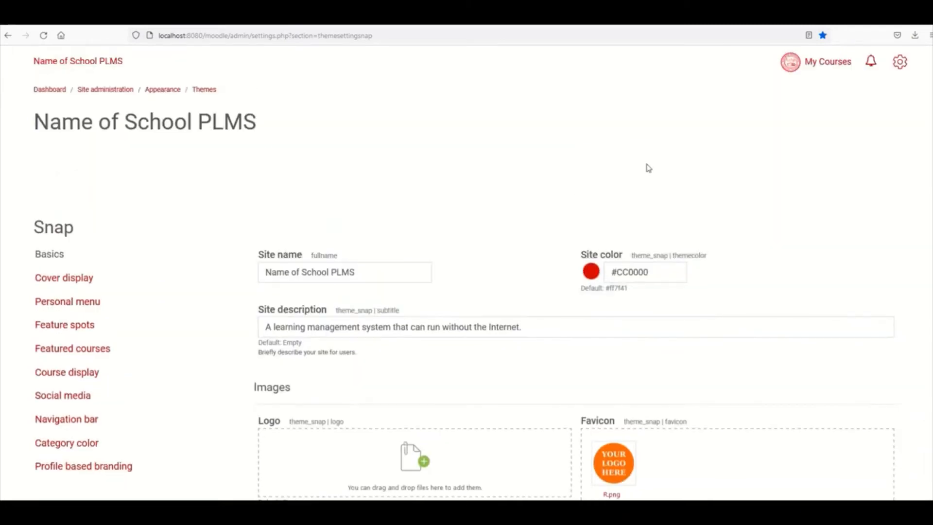
scroll(649, 168, down, 1)
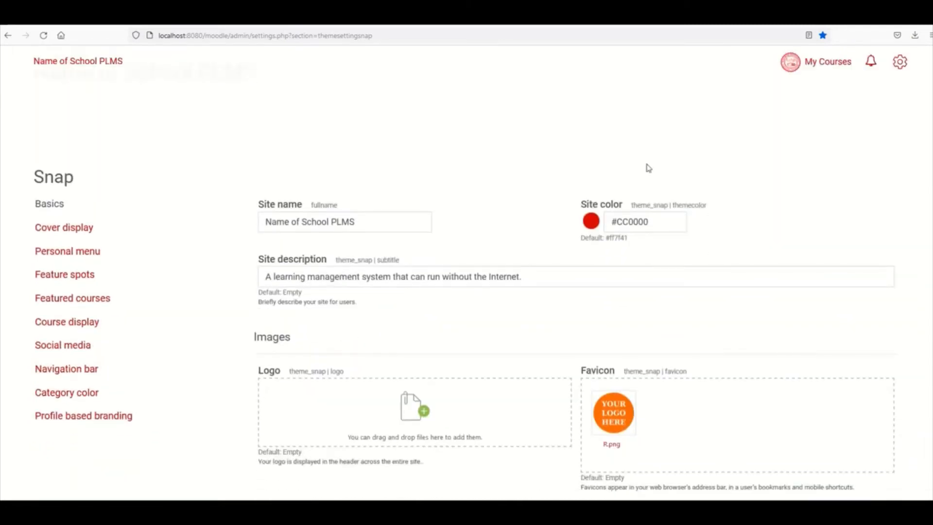
scroll(648, 168, down, 1)
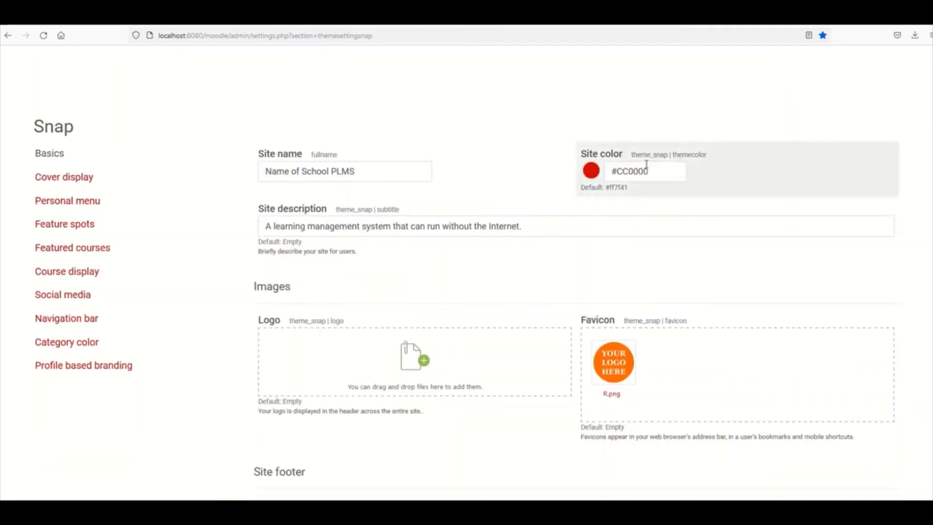
scroll(648, 167, down, 1)
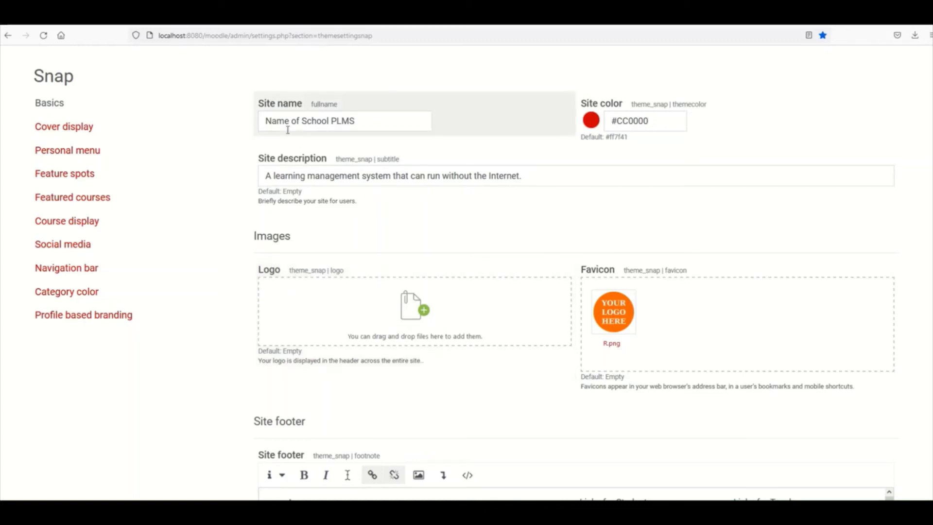
scroll(290, 129, up, 3)
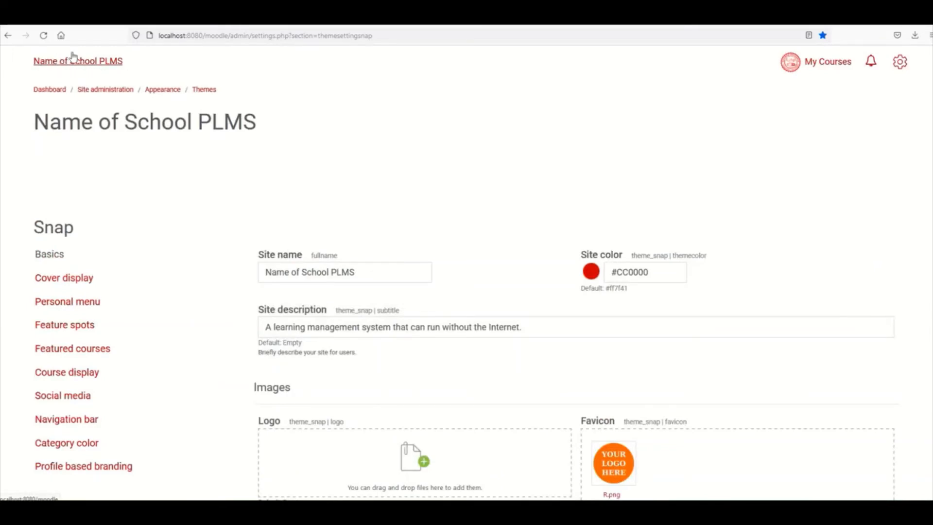
scroll(325, 252, down, 8)
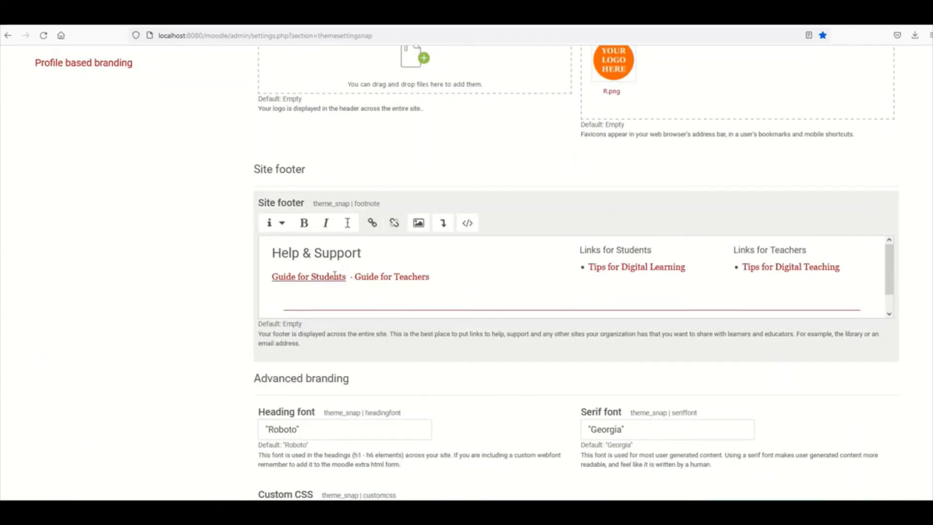
- Check the site footer content and save the Snap theme settings
click(519, 294)
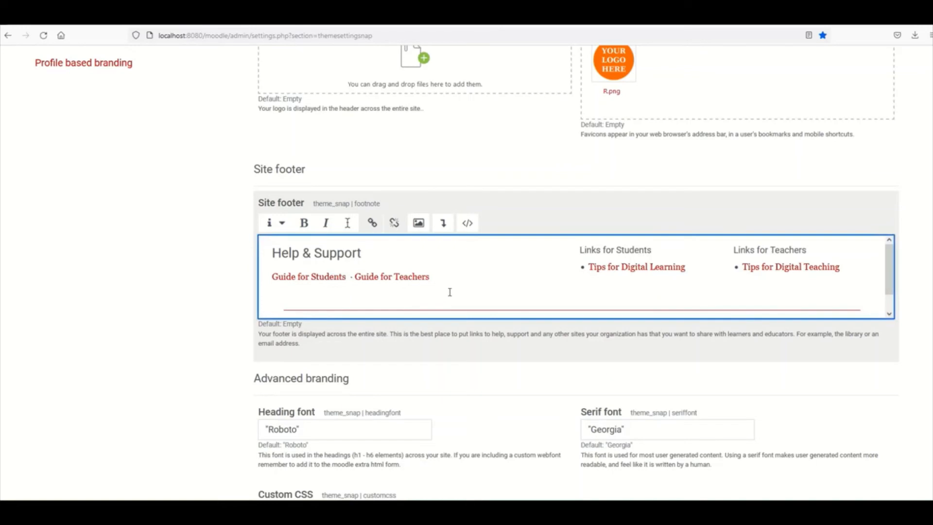
click(573, 249)
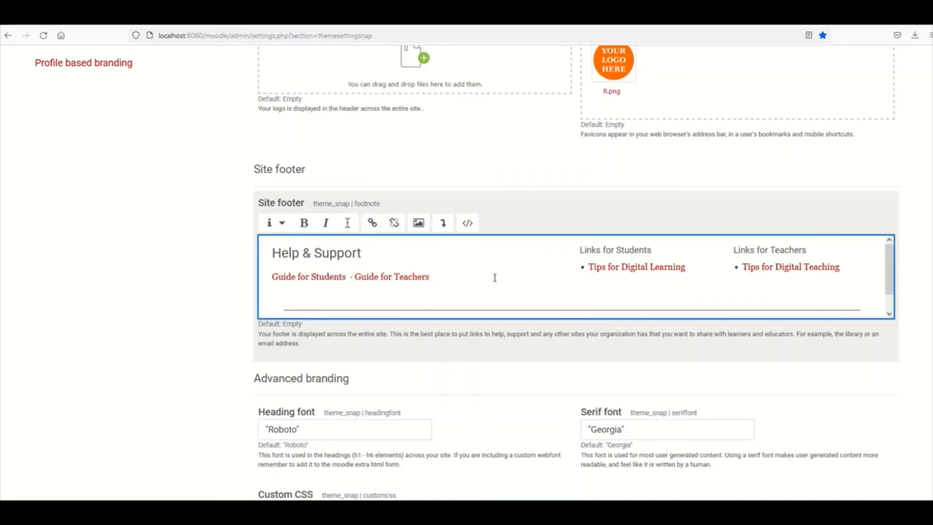
scroll(435, 314, down, 4)
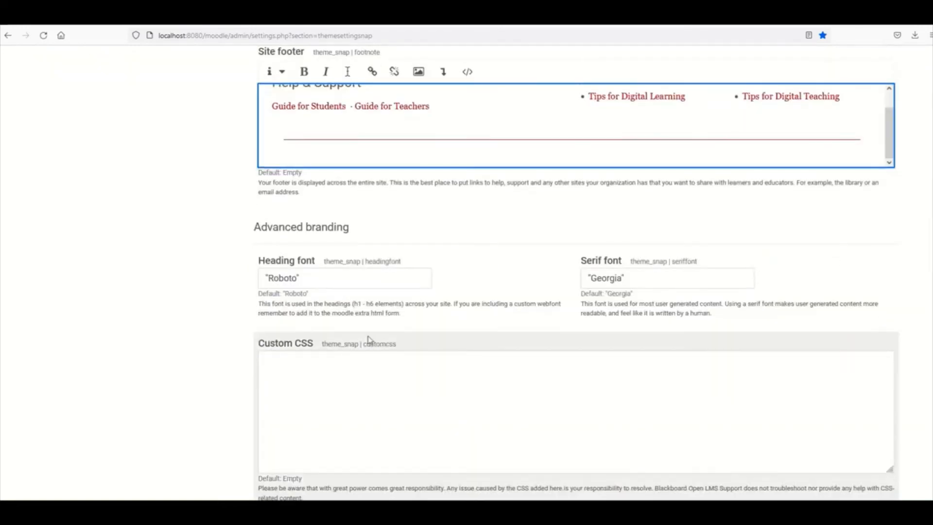
scroll(370, 340, down, 4)
scroll(573, 317, up, 2)
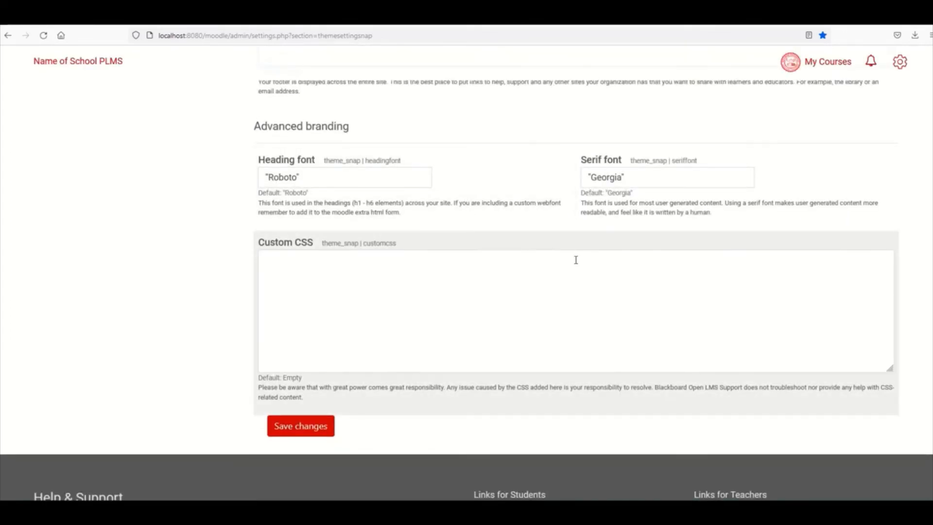
scroll(451, 200, up, 15)
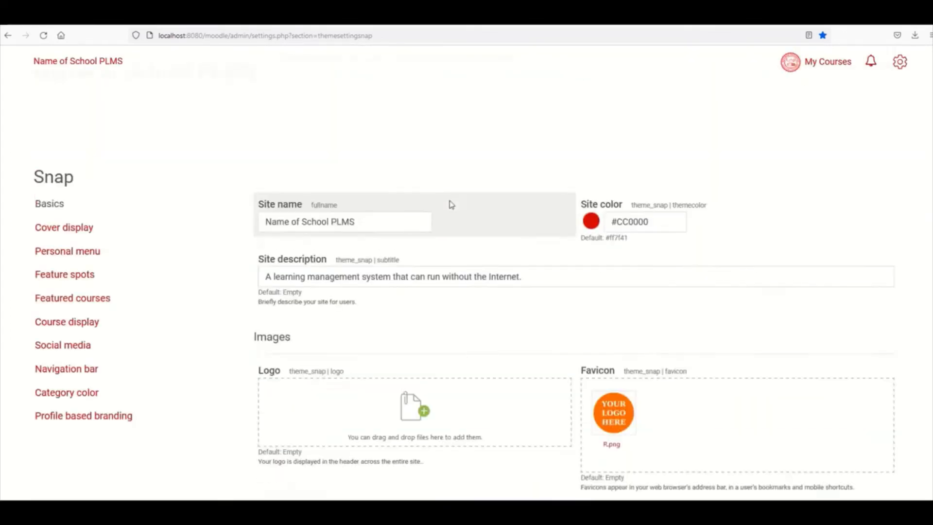
scroll(348, 244, down, 2)
scroll(348, 244, down, 12)
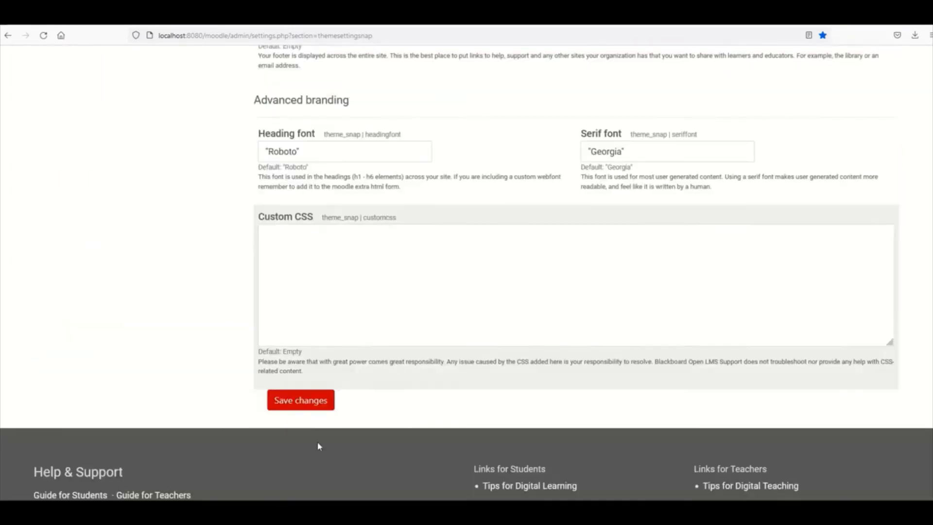
click(305, 401)
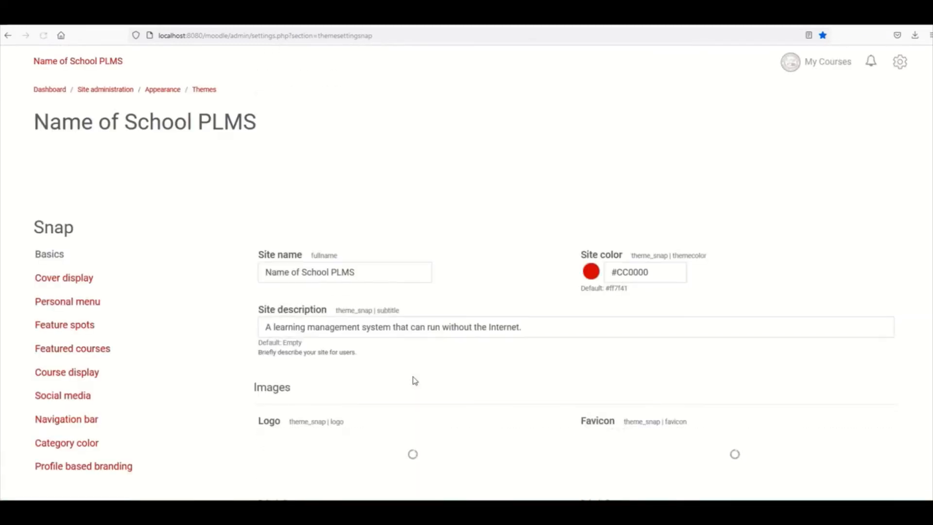
- Switch to the Snap Cover display settings and look over the cover image options
click(70, 281)
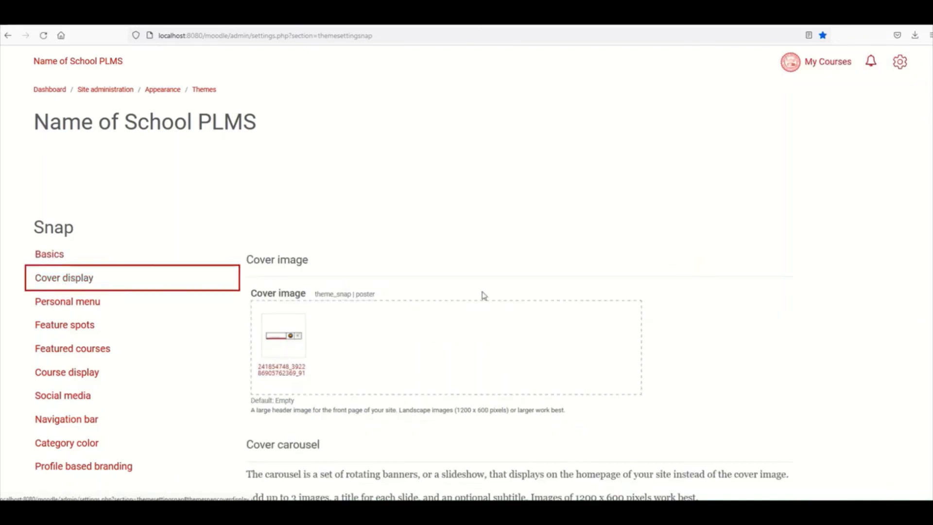
scroll(613, 369, down, 2)
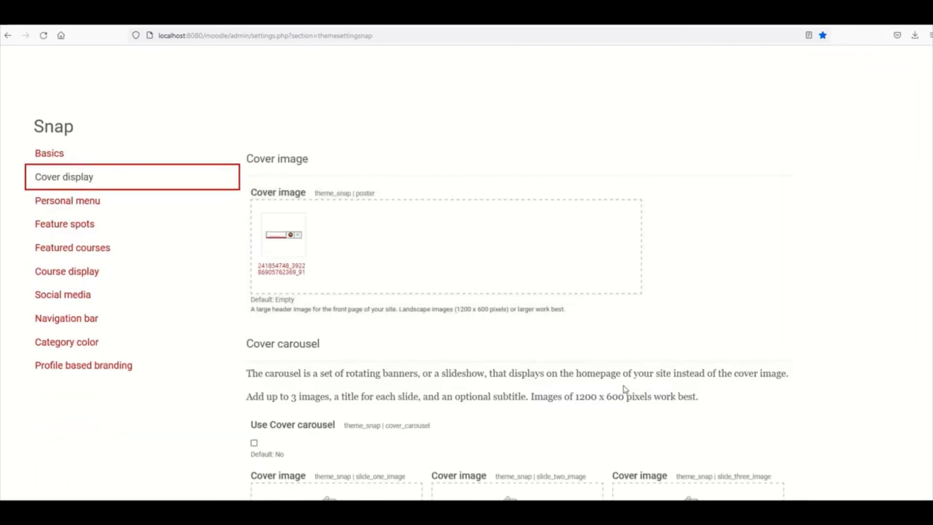
scroll(604, 386, up, 2)
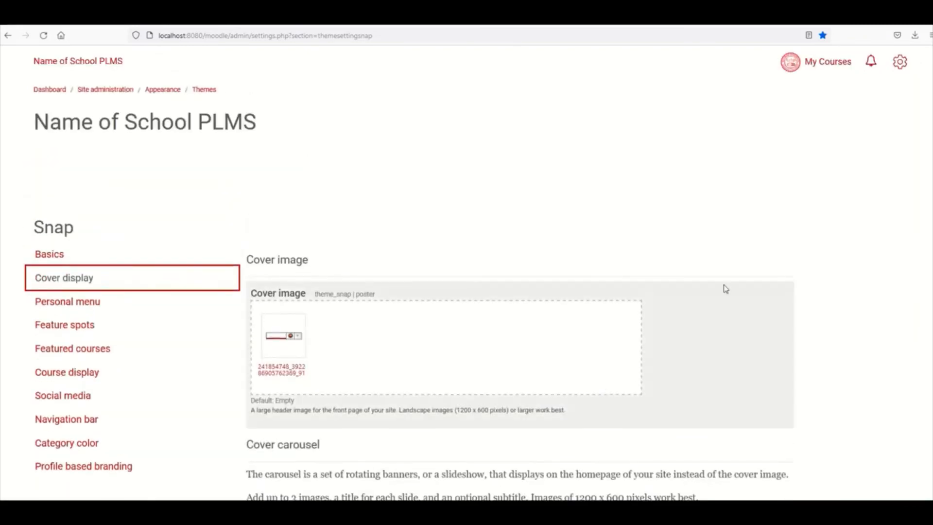
- Log out through the personal menu to view the public front page
click(829, 67)
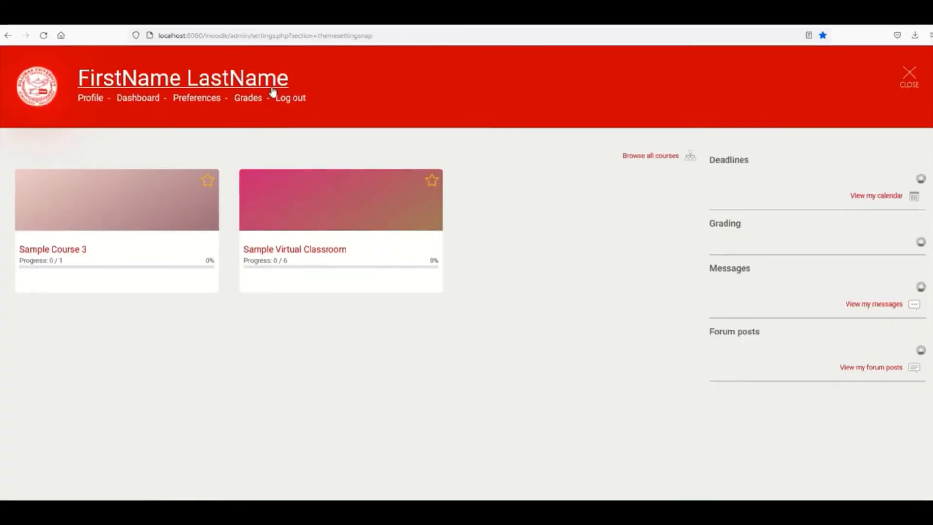
click(288, 99)
click(875, 63)
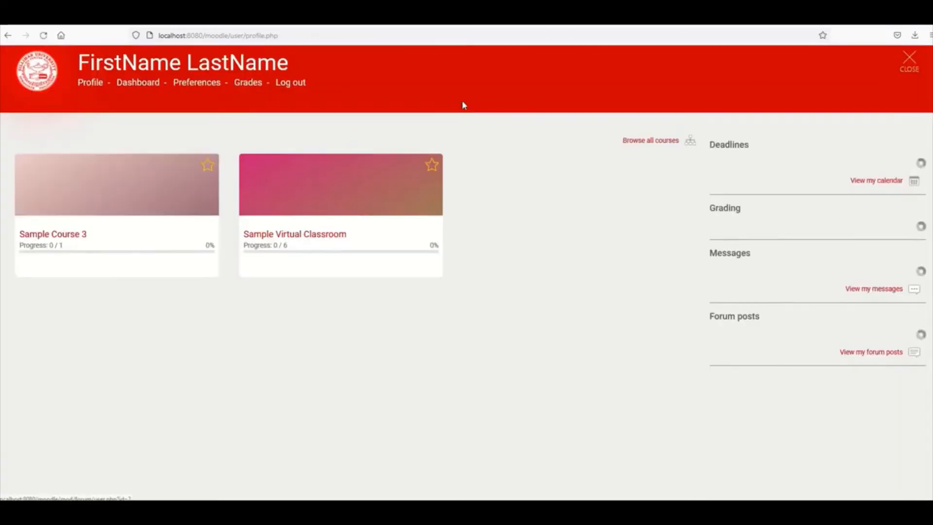
click(297, 104)
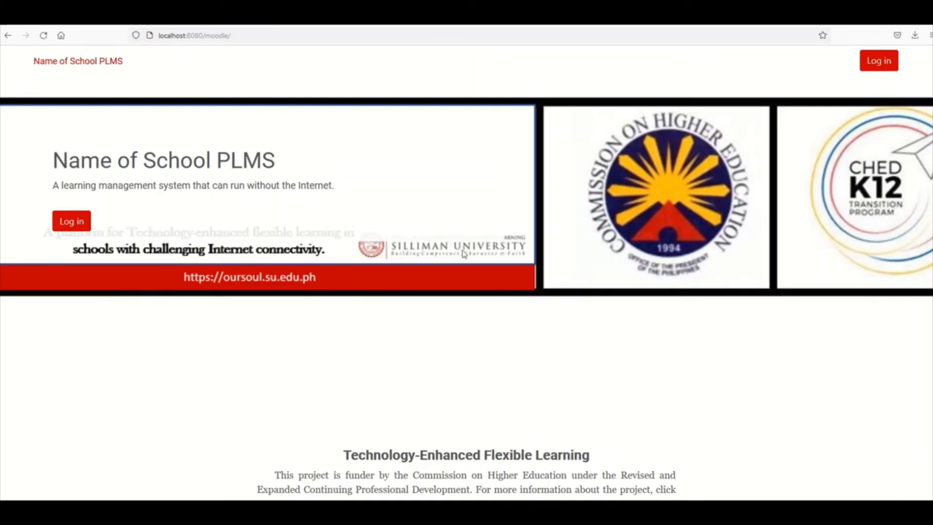
- Log back in with the admin username and its password
click(78, 222)
click(469, 183)
text(admin)
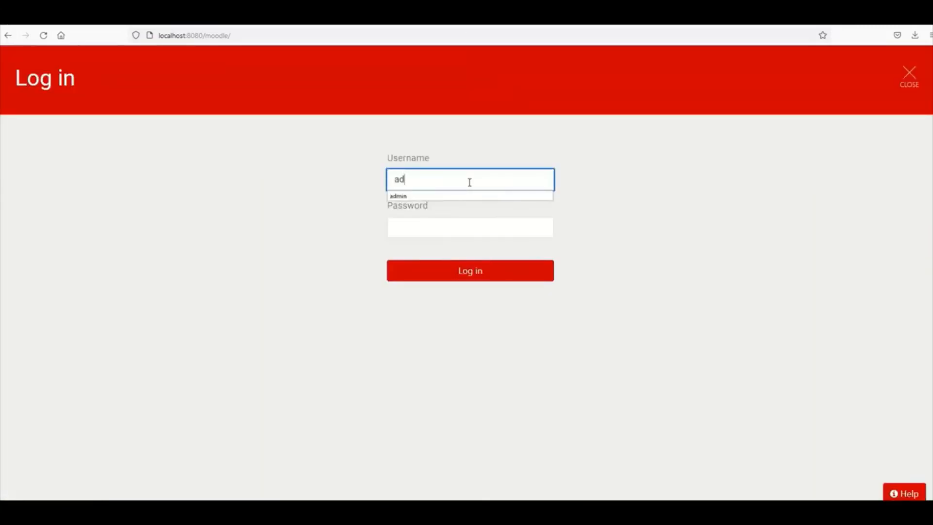
key(Tab)
text(*****)
key(Return)
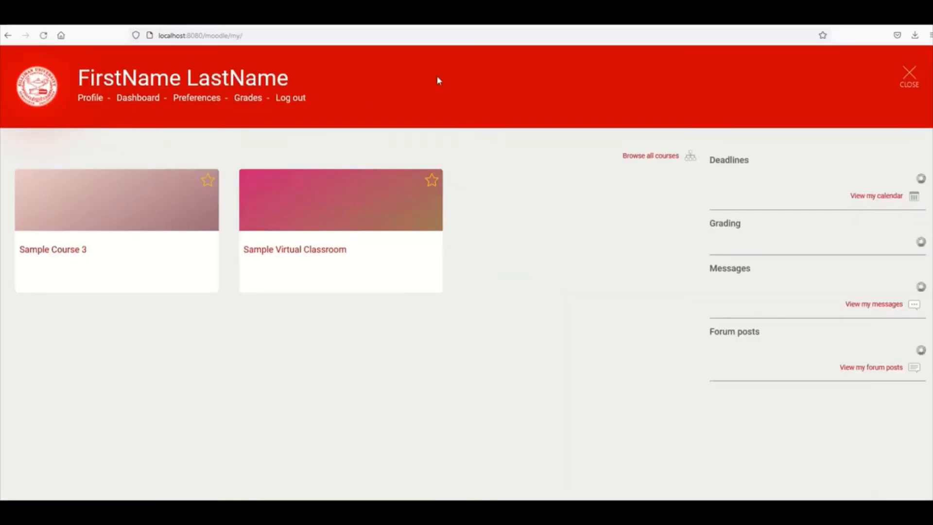
- Go to the Dashboard and reopen Snap under Site administration > Appearance > Themes
click(146, 100)
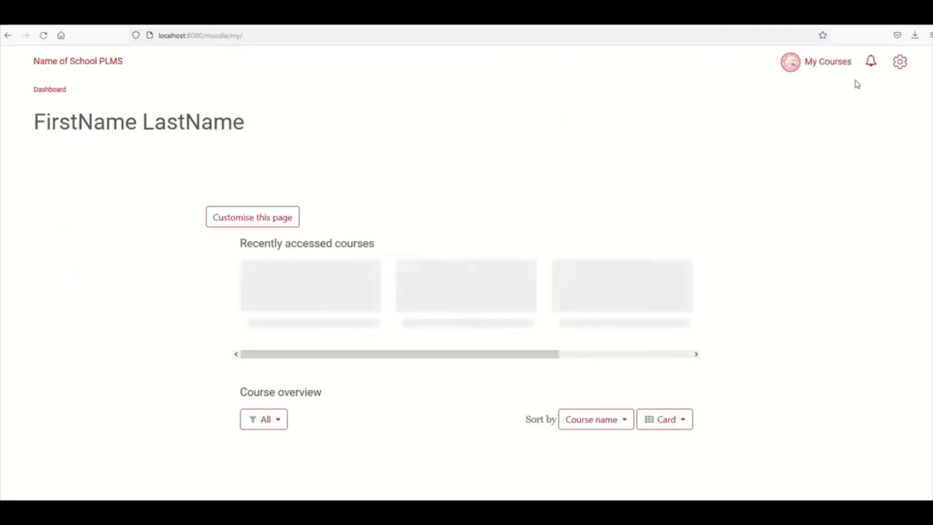
click(898, 71)
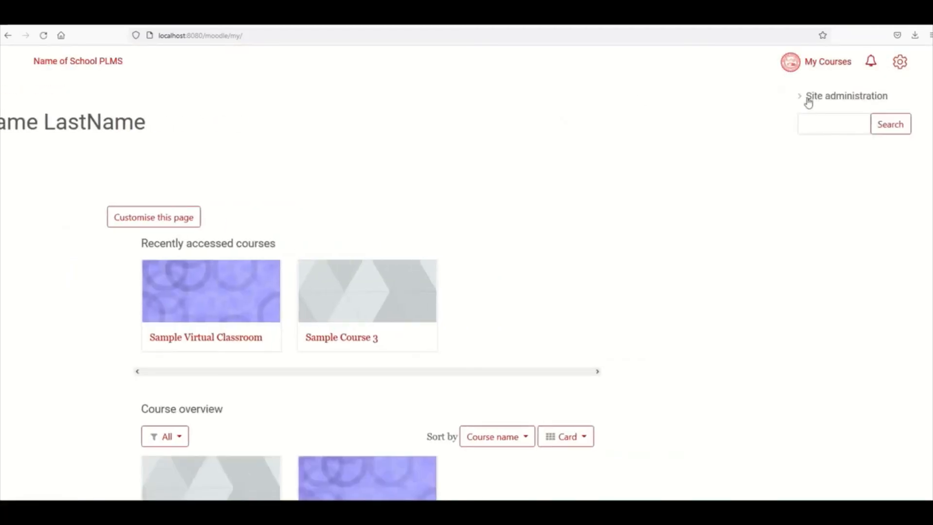
click(801, 98)
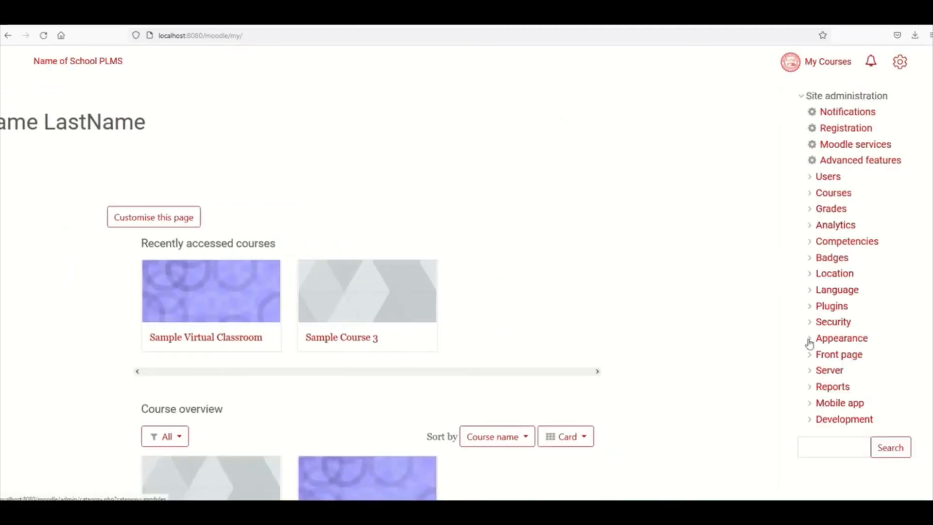
click(809, 339)
click(820, 356)
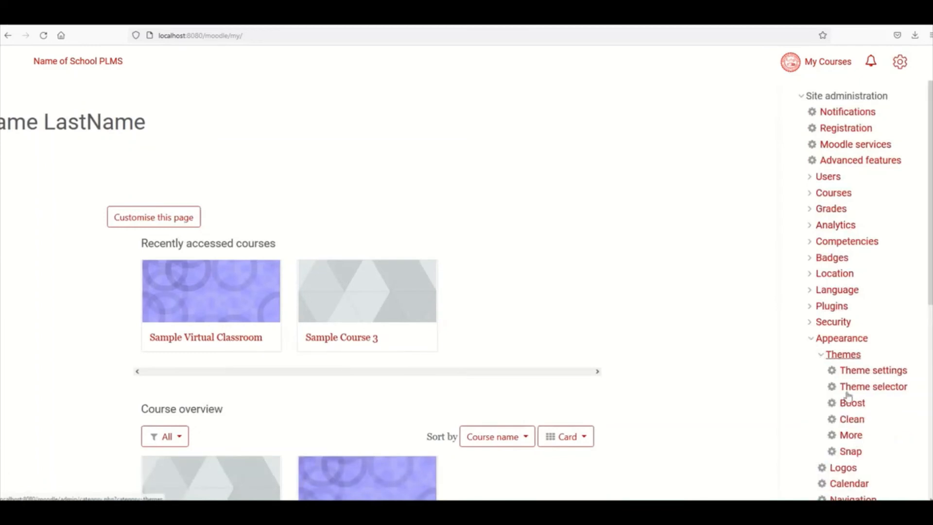
click(854, 459)
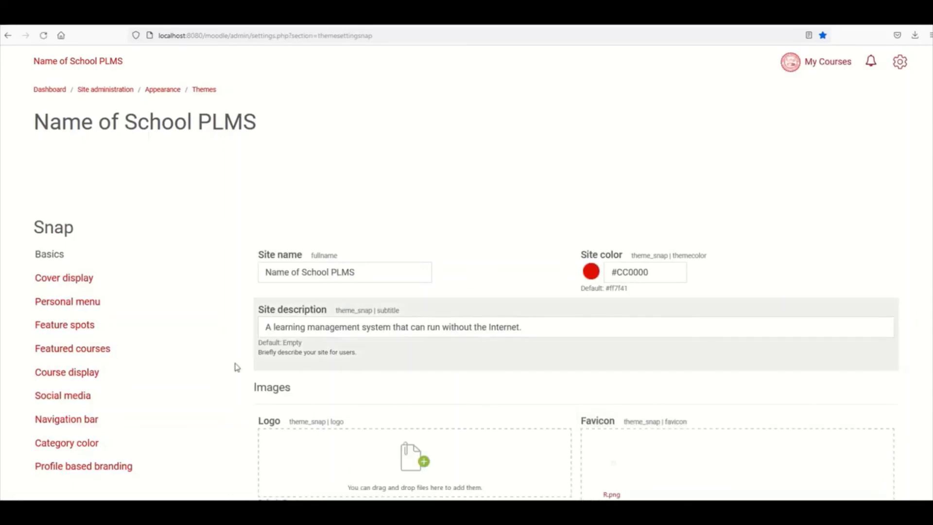
- Review the Cover display section's cover image size recommendation and carousel fields
click(84, 282)
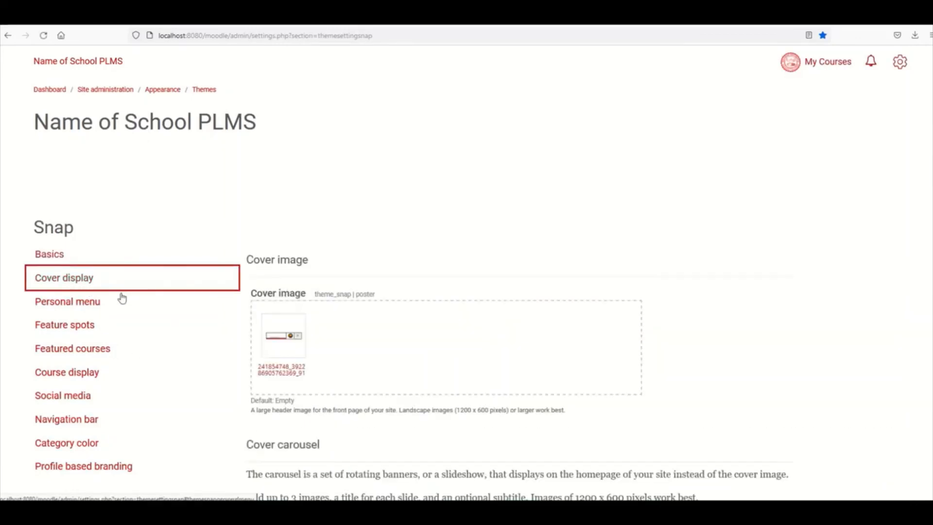
scroll(389, 344, down, 2)
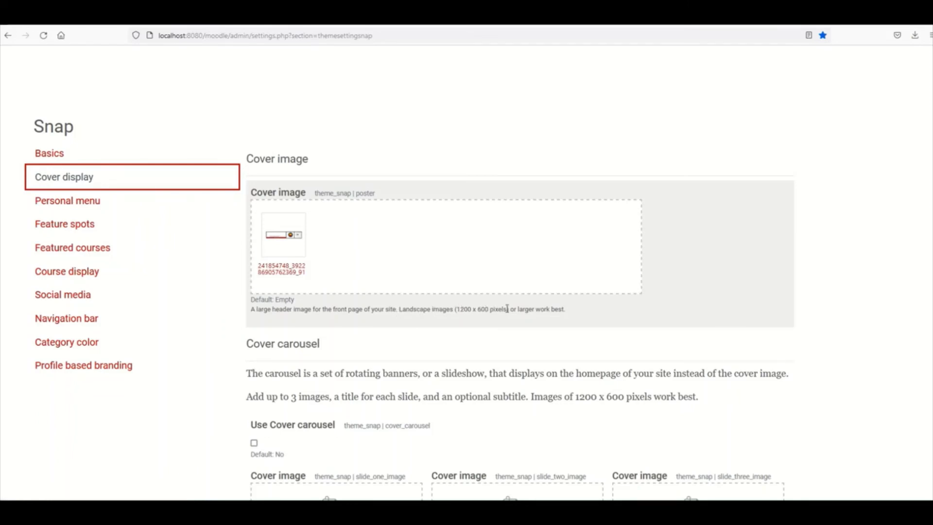
drag(397, 310, 445, 309)
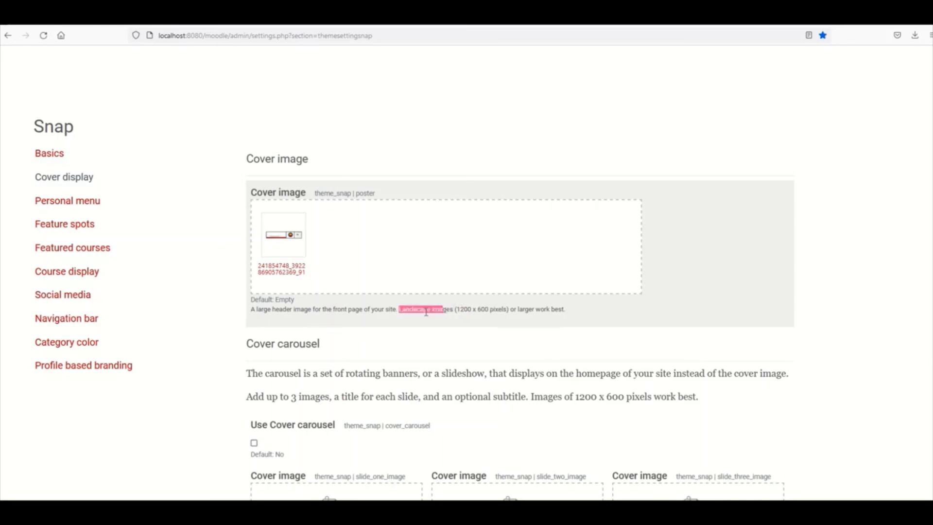
scroll(427, 311, down, 3)
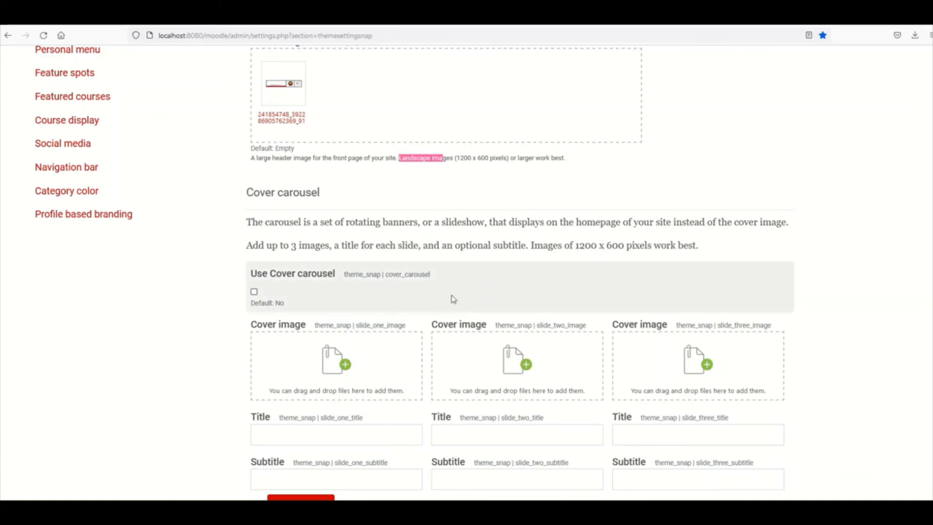
scroll(286, 349, down, 2)
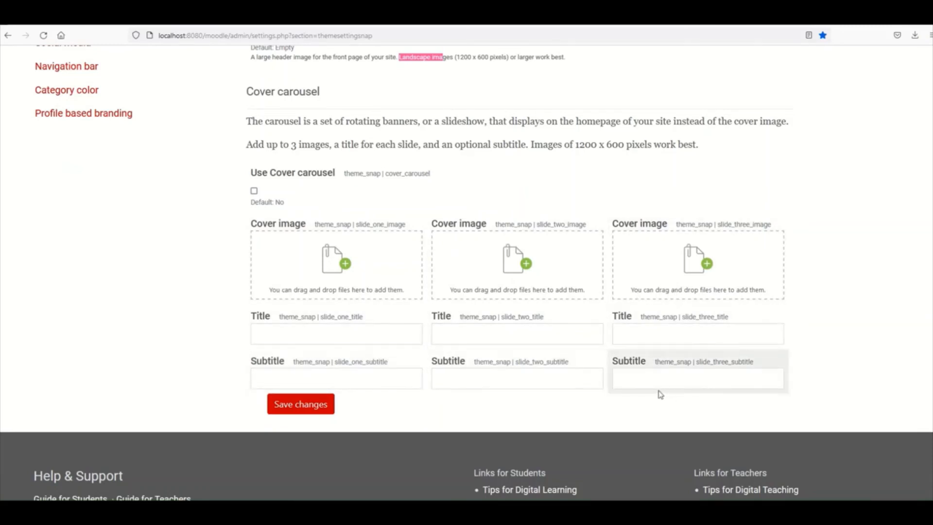
scroll(310, 404, up, 6)
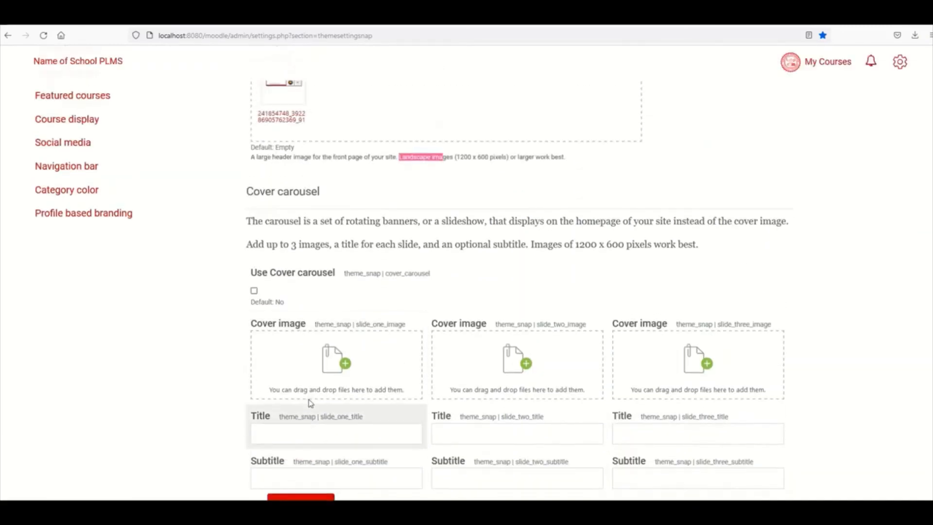
scroll(309, 399, down, 4)
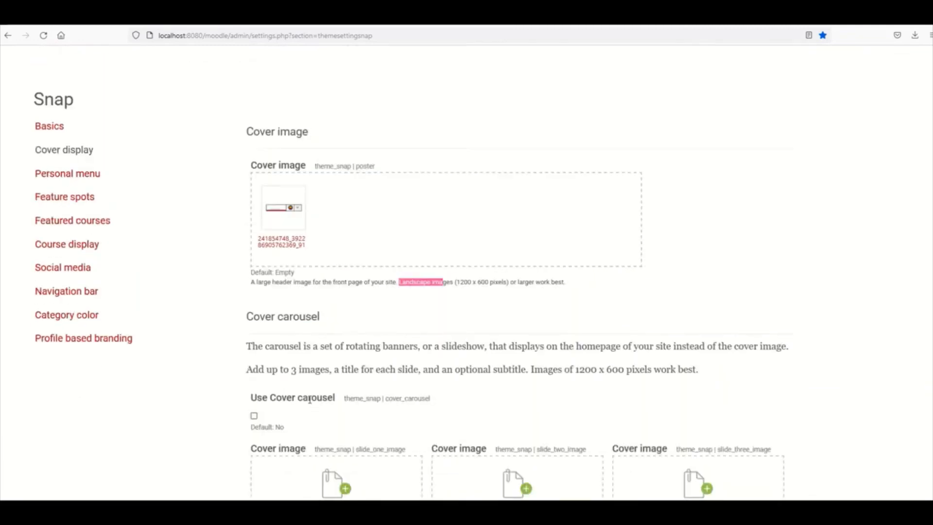
scroll(311, 402, down, 1)
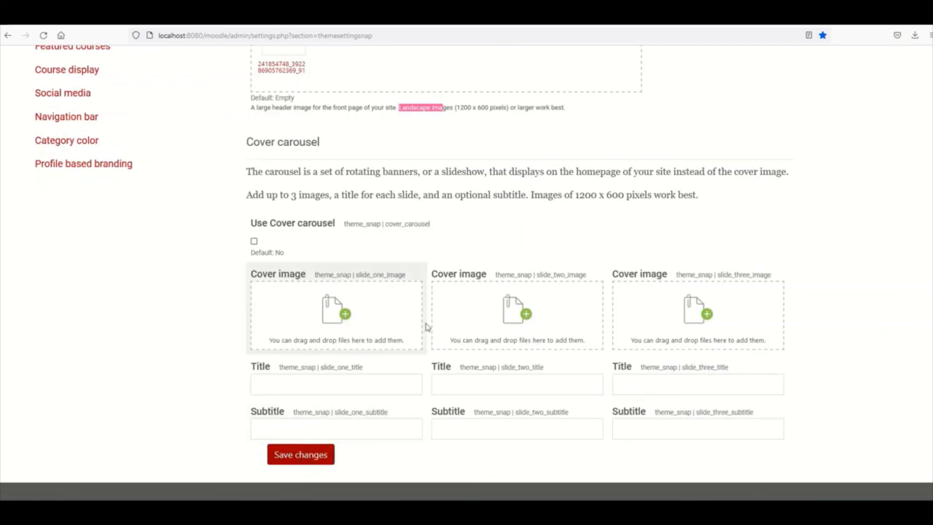
scroll(428, 325, up, 4)
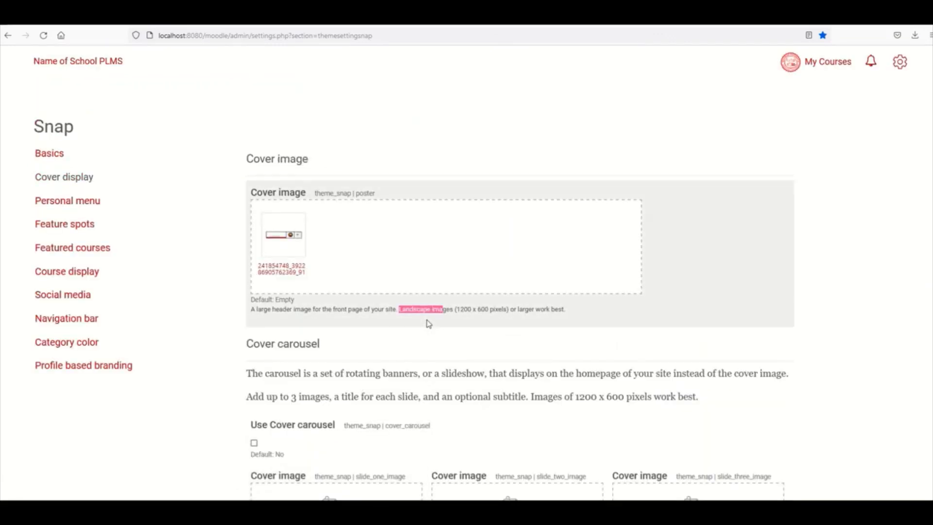
scroll(428, 324, down, 1)
- Save the cover settings with the cover image kept and carousel off, then view My Courses
click(457, 231)
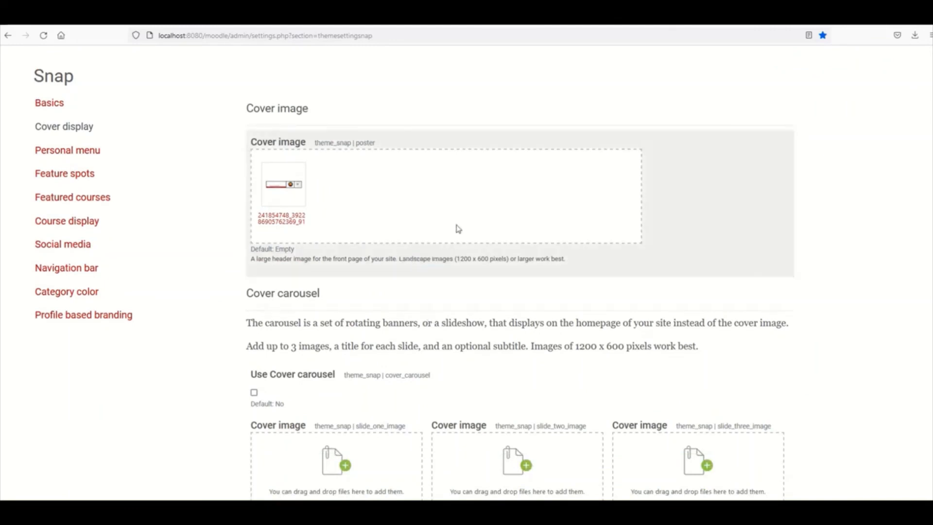
scroll(577, 330, up, 2)
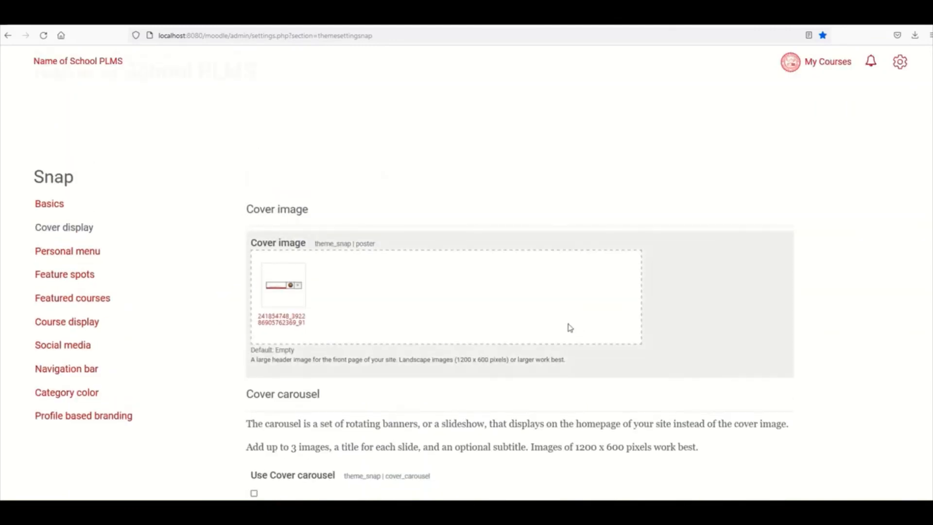
scroll(569, 328, down, 4)
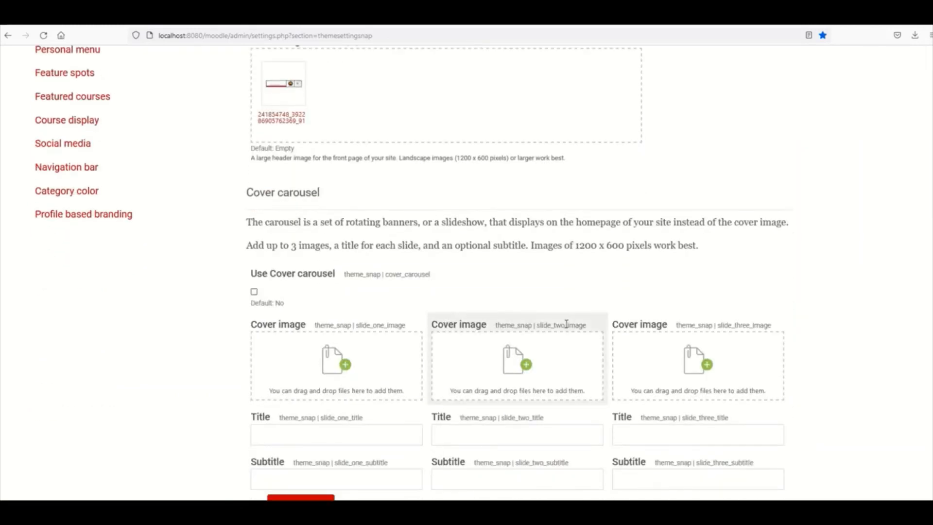
scroll(567, 325, up, 2)
scroll(565, 323, up, 2)
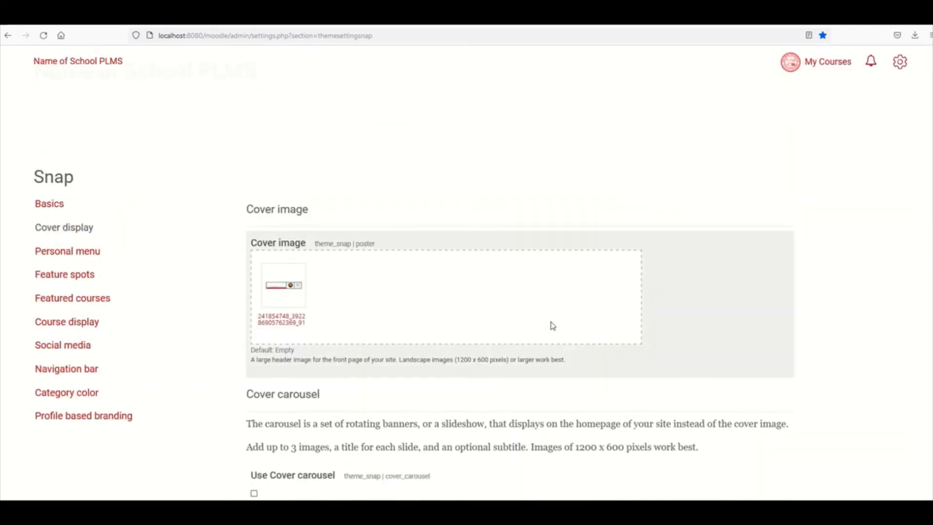
scroll(491, 266, down, 7)
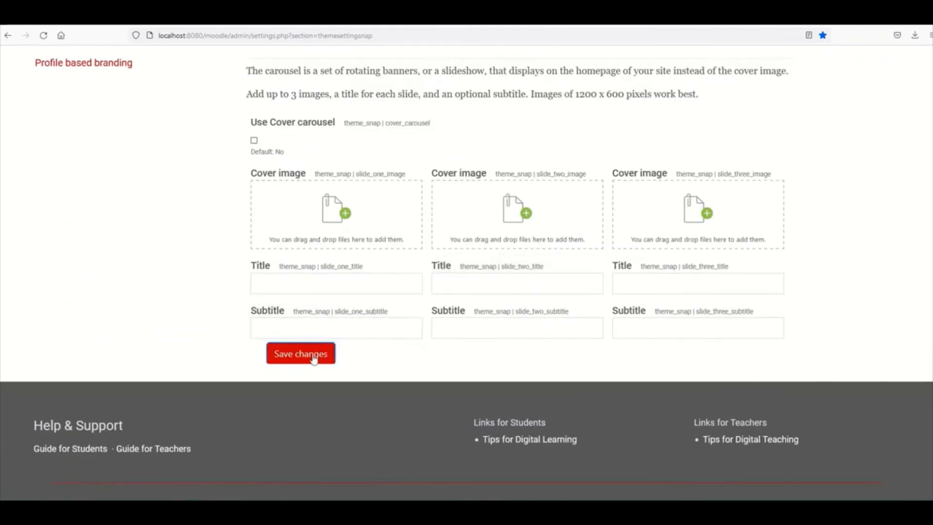
click(313, 359)
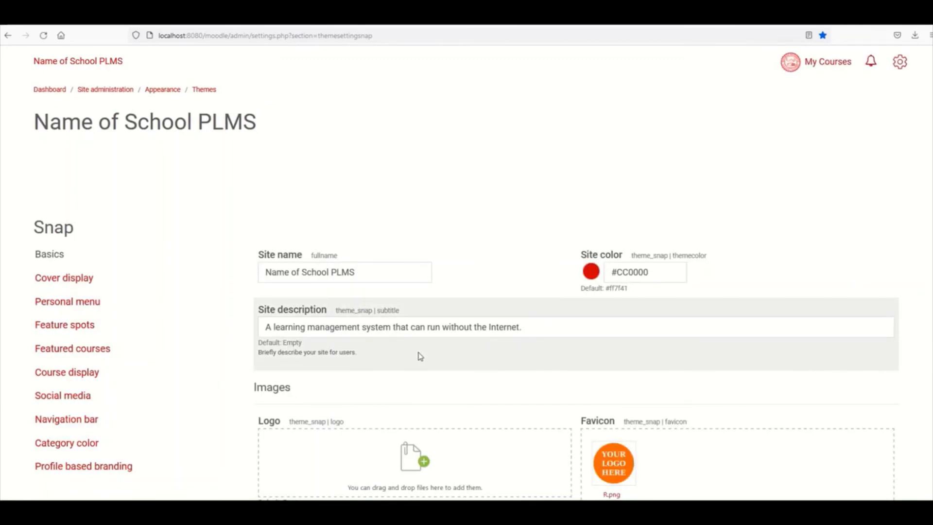
click(829, 62)
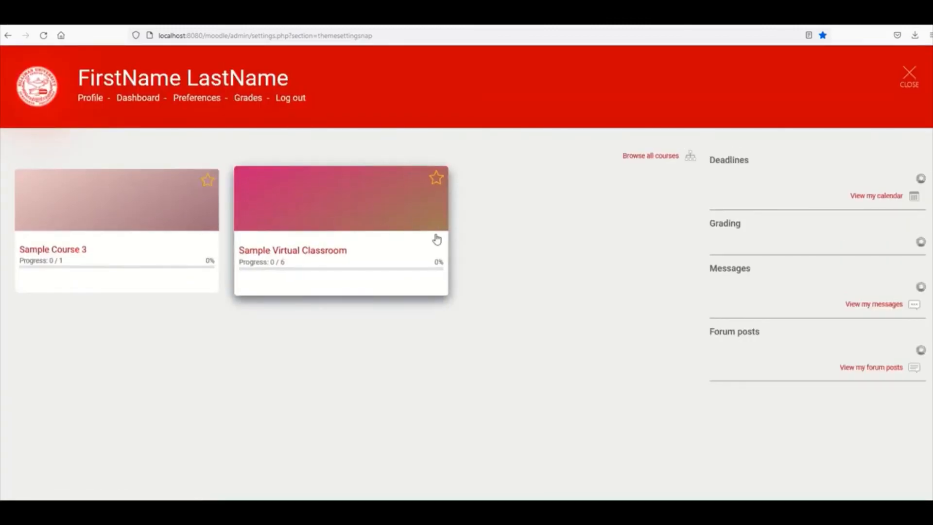